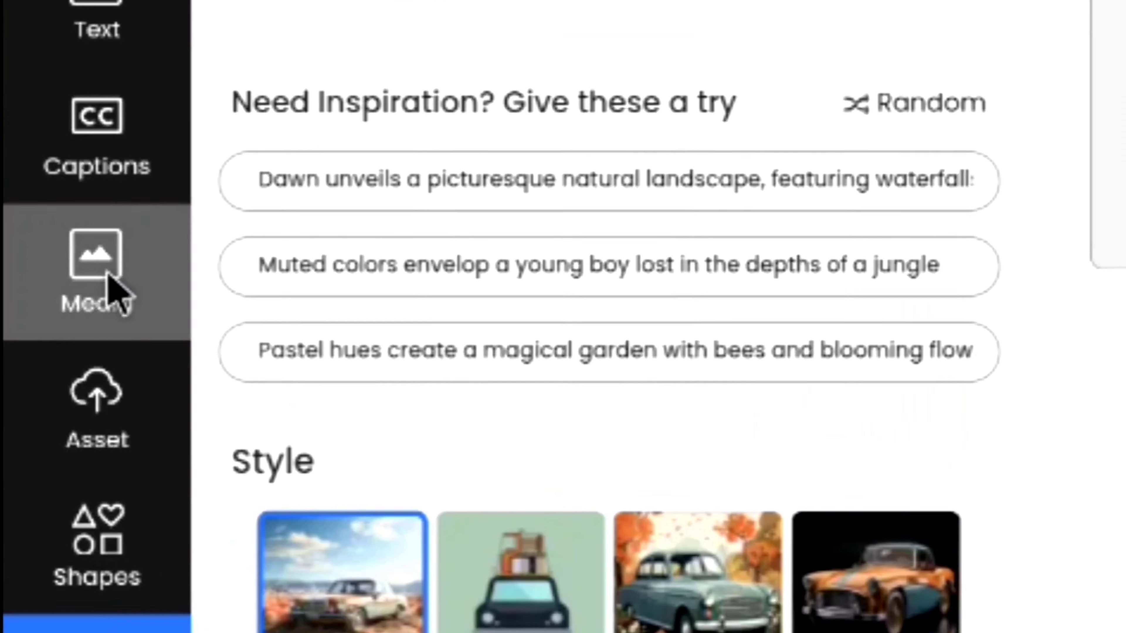
Search the Pixabay stock videos in the media library for "sunrise in forest"
click(35, 310)
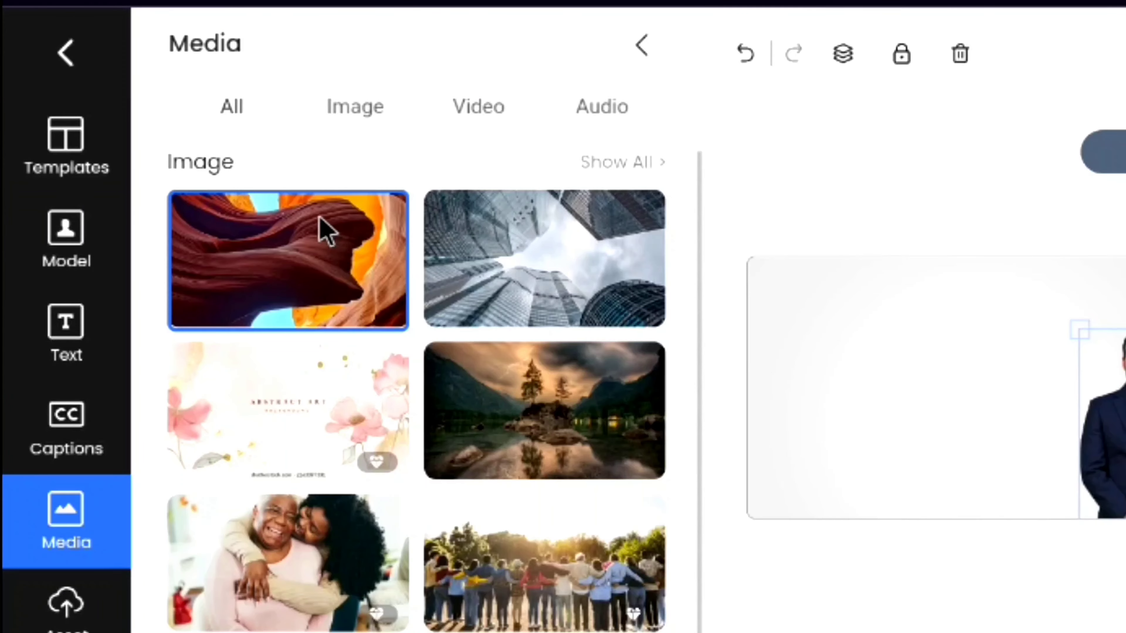
click(465, 110)
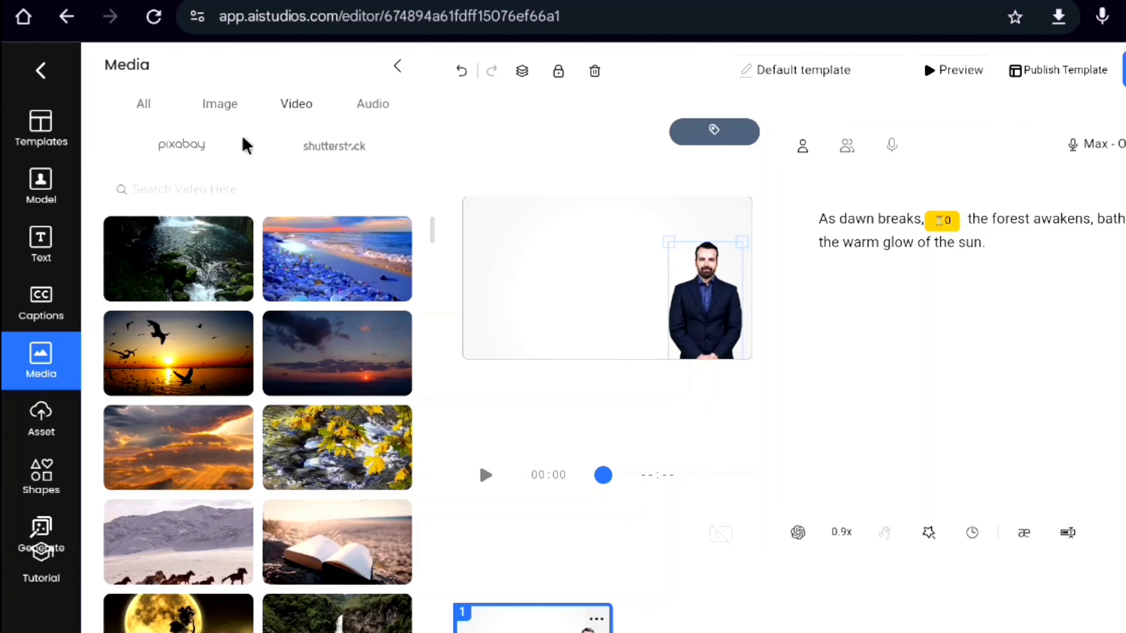
click(321, 145)
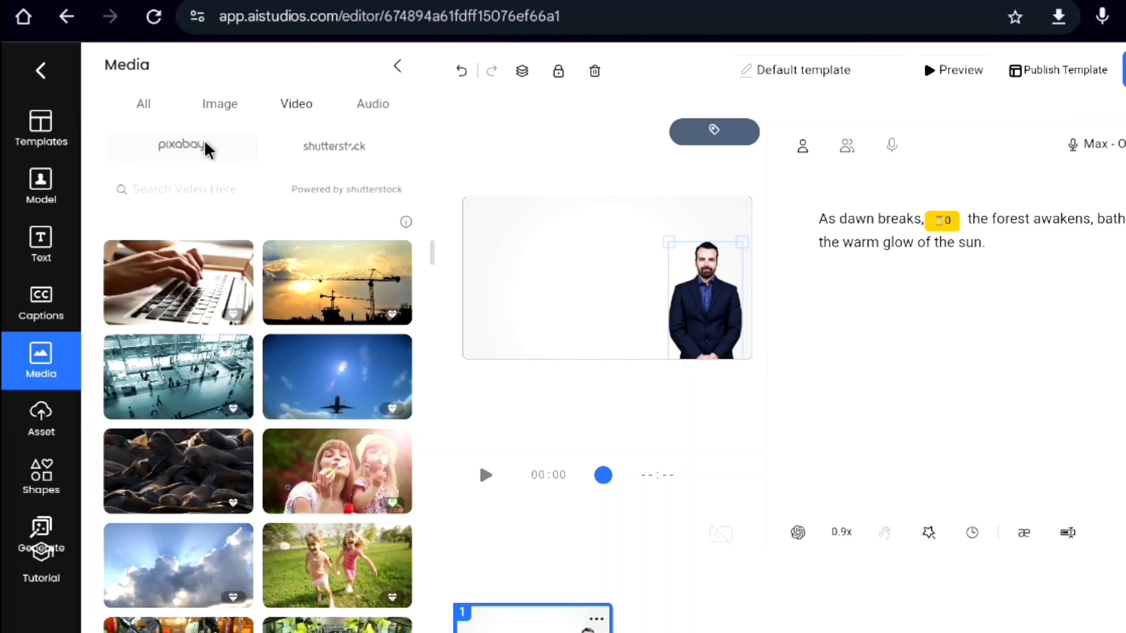
click(191, 147)
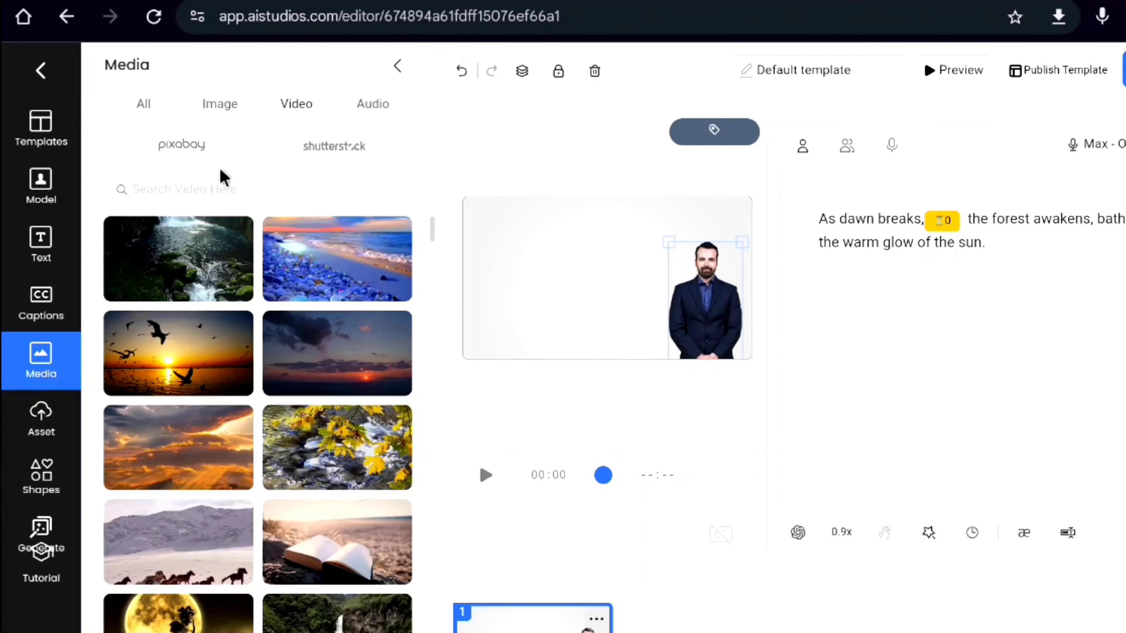
click(169, 199)
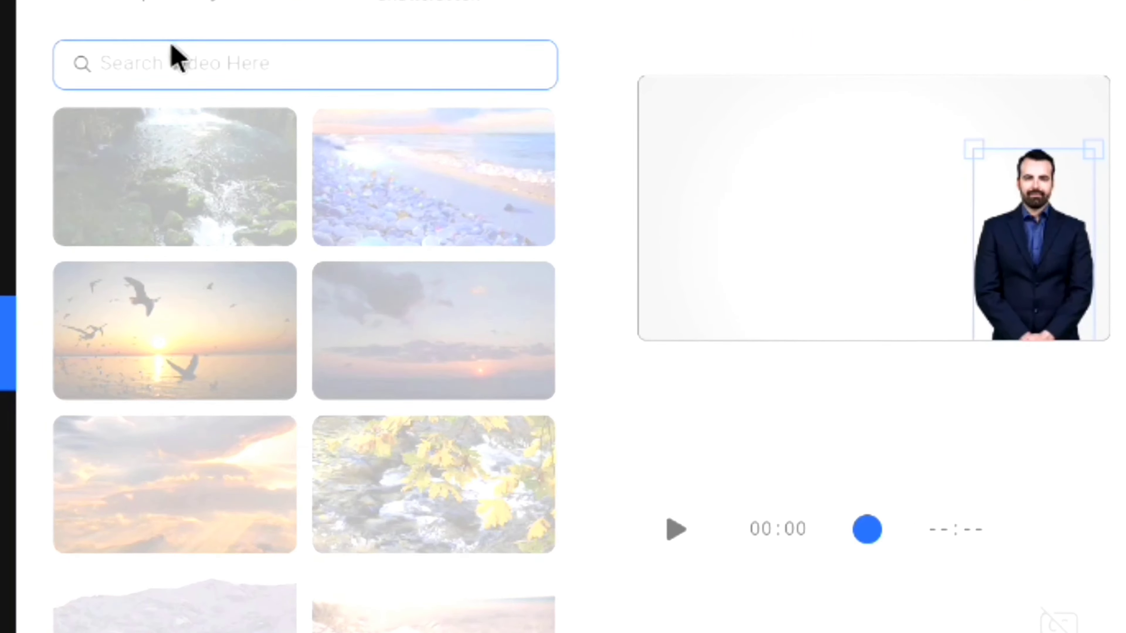
text(sunrise o)
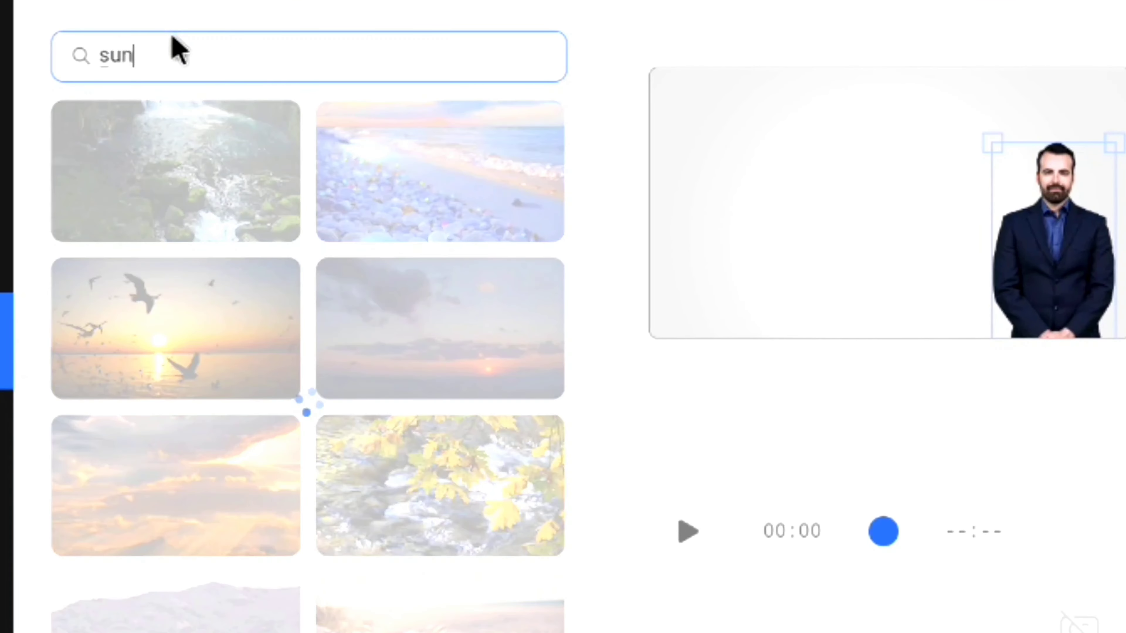
text(ver a forest)
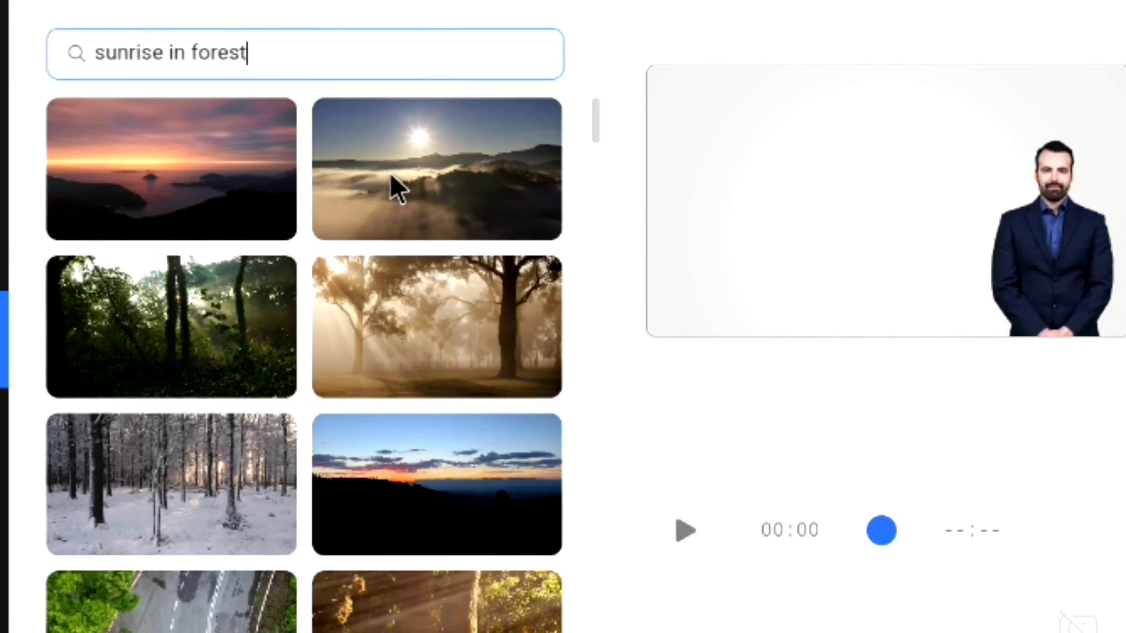
Look through the stock videos and add the clip of dark trees in a misty, sunlit meadow to scene 1
mouse_move(393, 183)
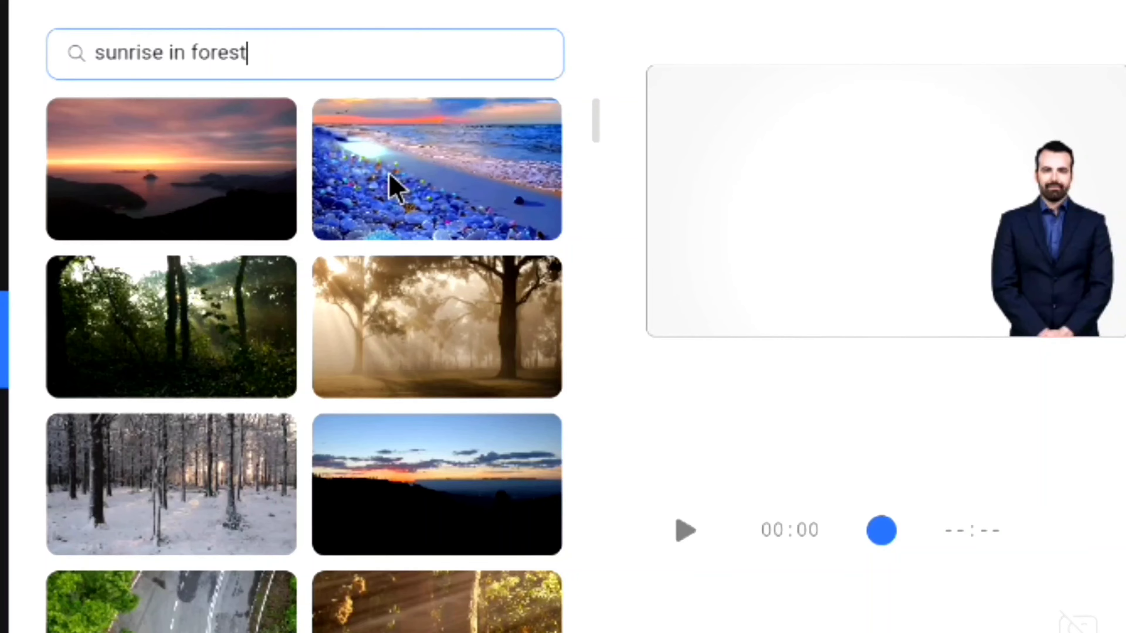
mouse_move(421, 306)
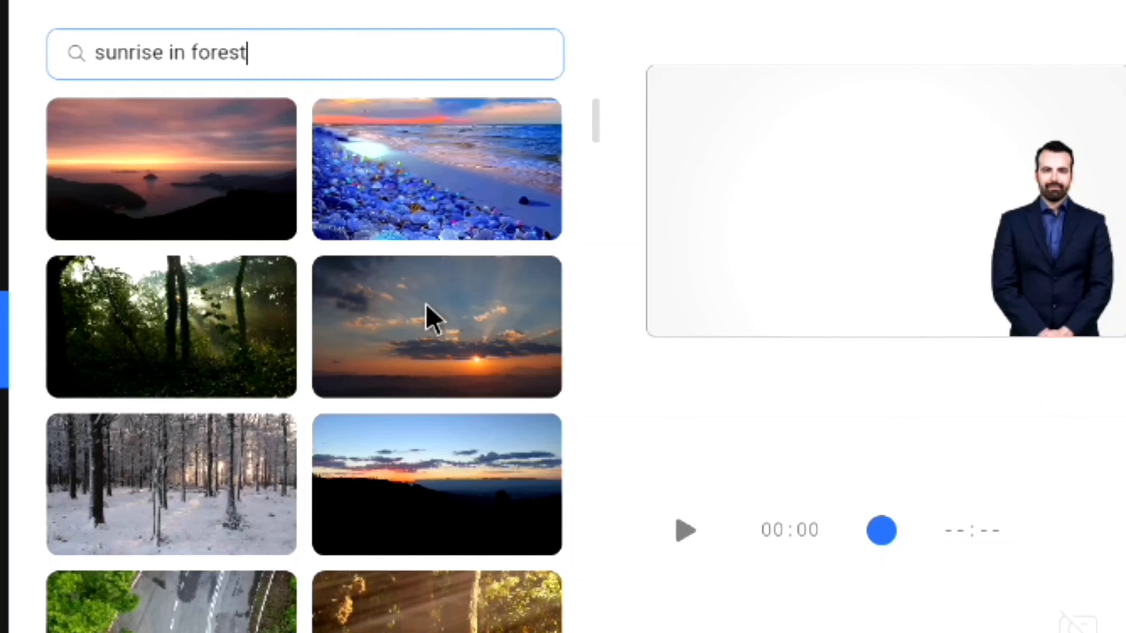
scroll(425, 308, down, 1)
scroll(425, 311, down, 10)
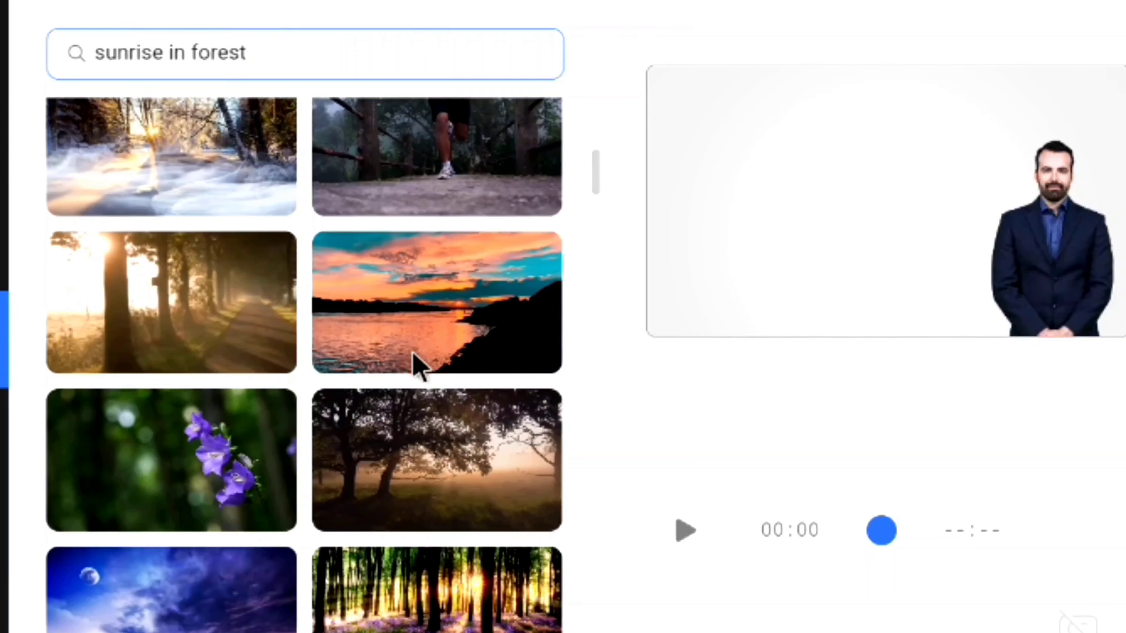
click(420, 453)
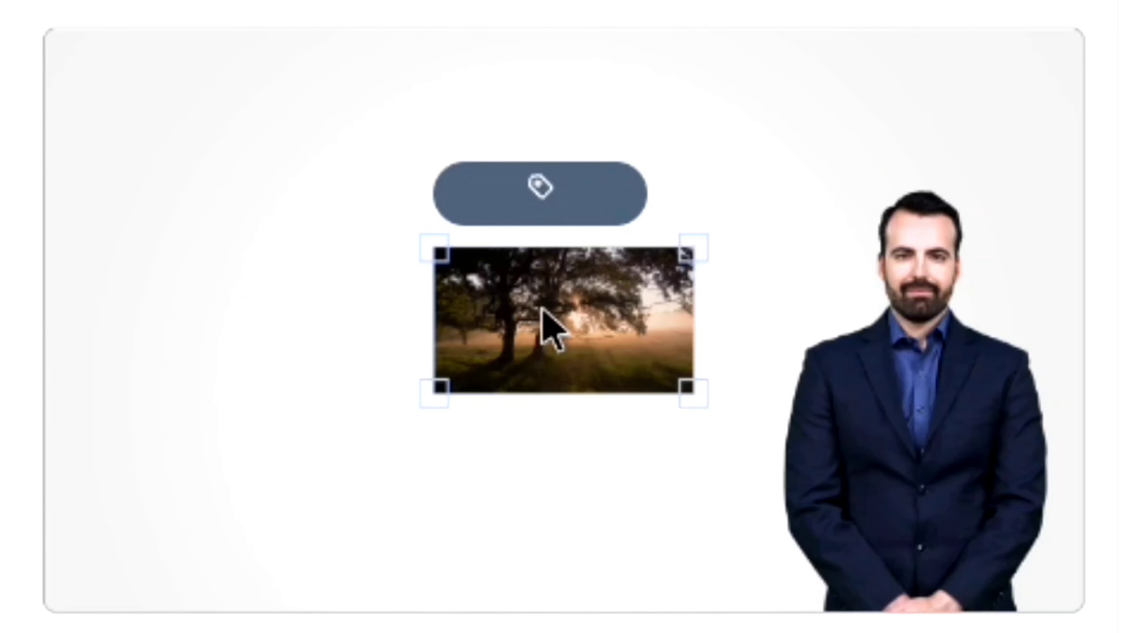
Enlarge the tree clip from the canvas's upper-left corner to fill the frame and send it backward behind the presenter
drag(541, 306, 141, 90)
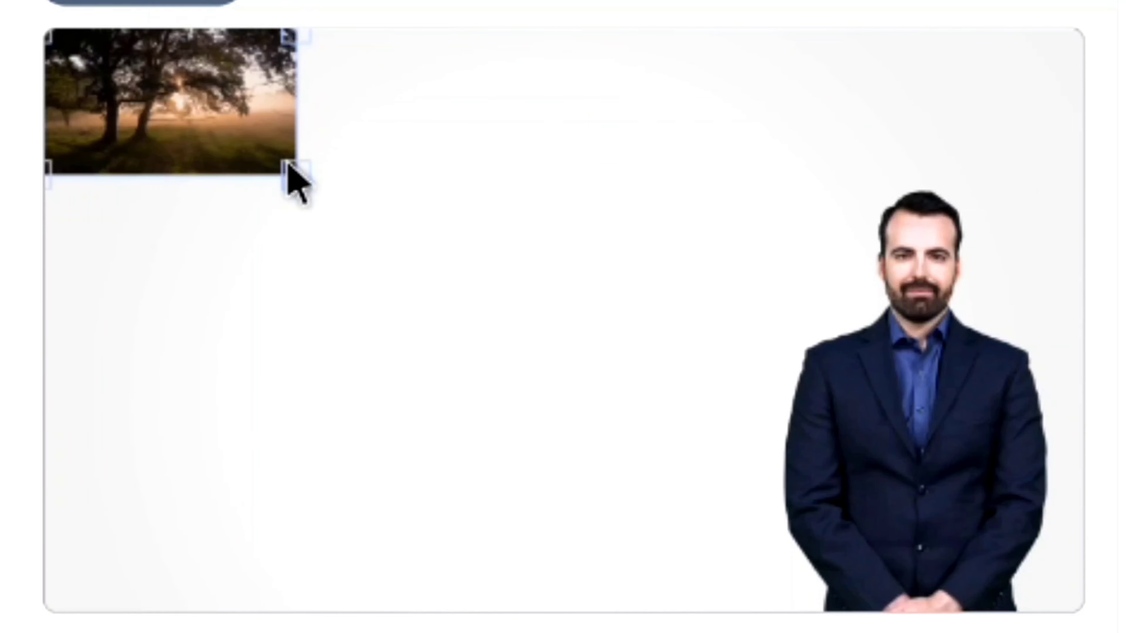
drag(288, 166, 1101, 602)
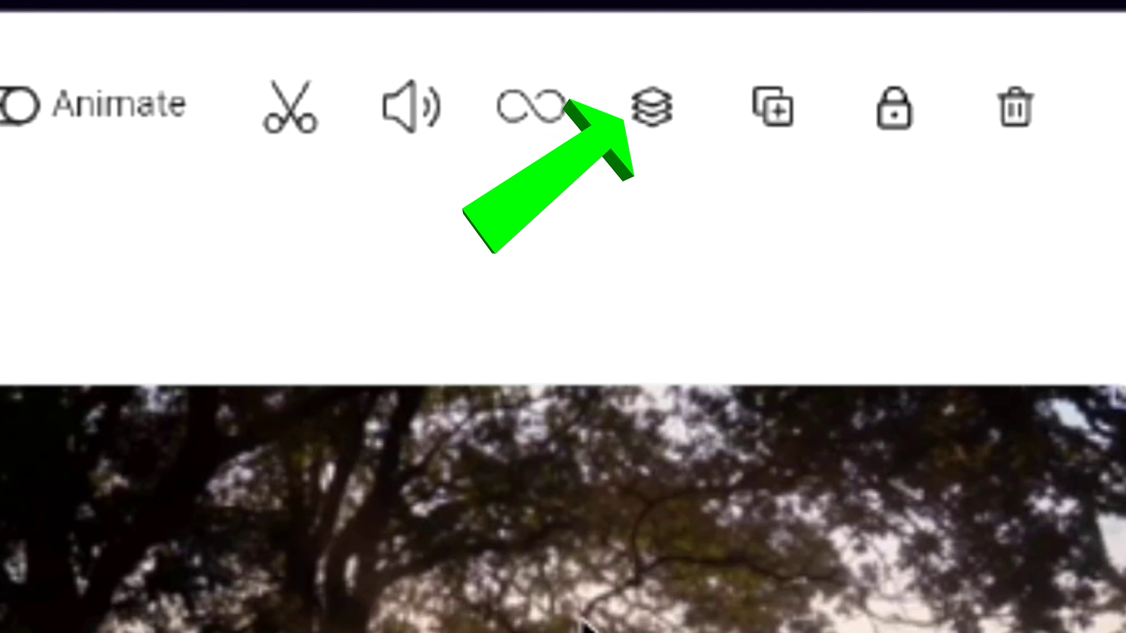
click(652, 108)
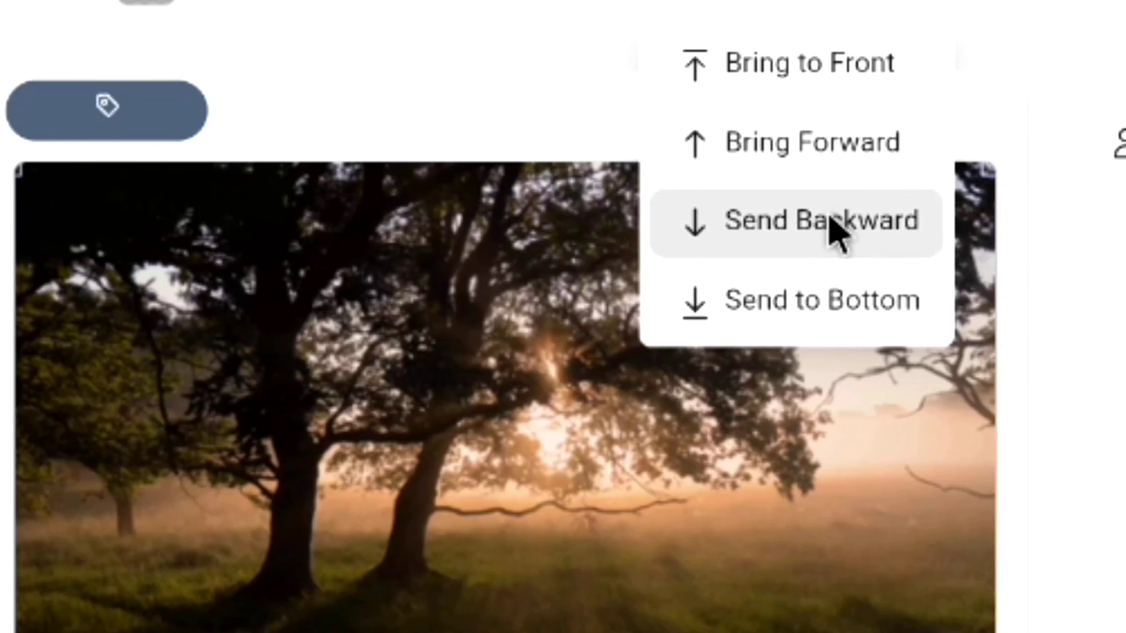
click(845, 234)
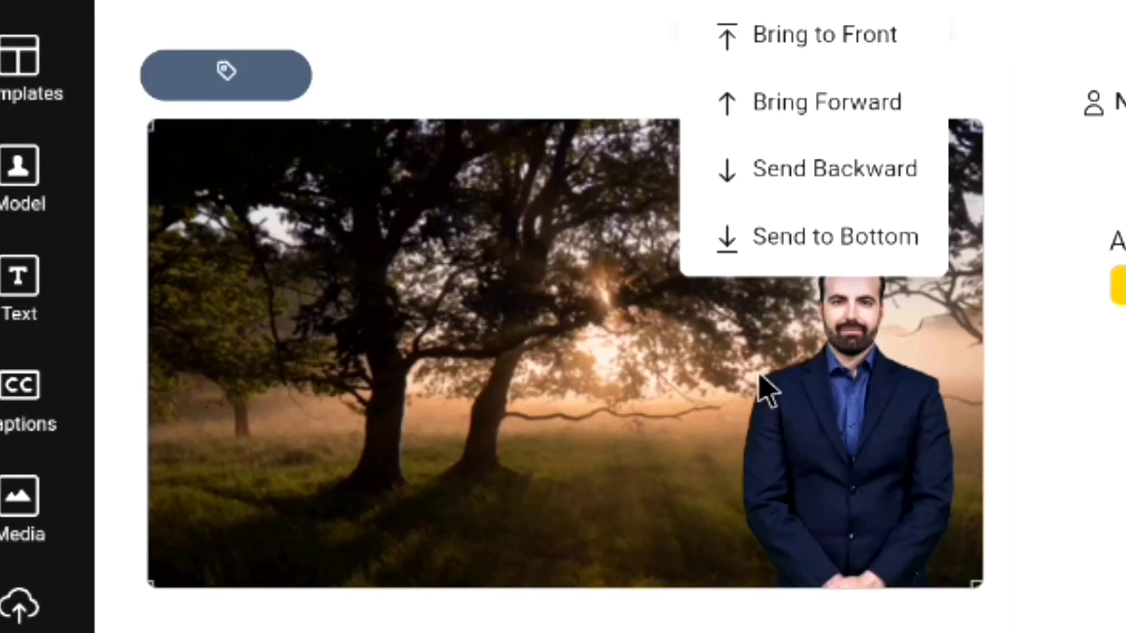
click(821, 361)
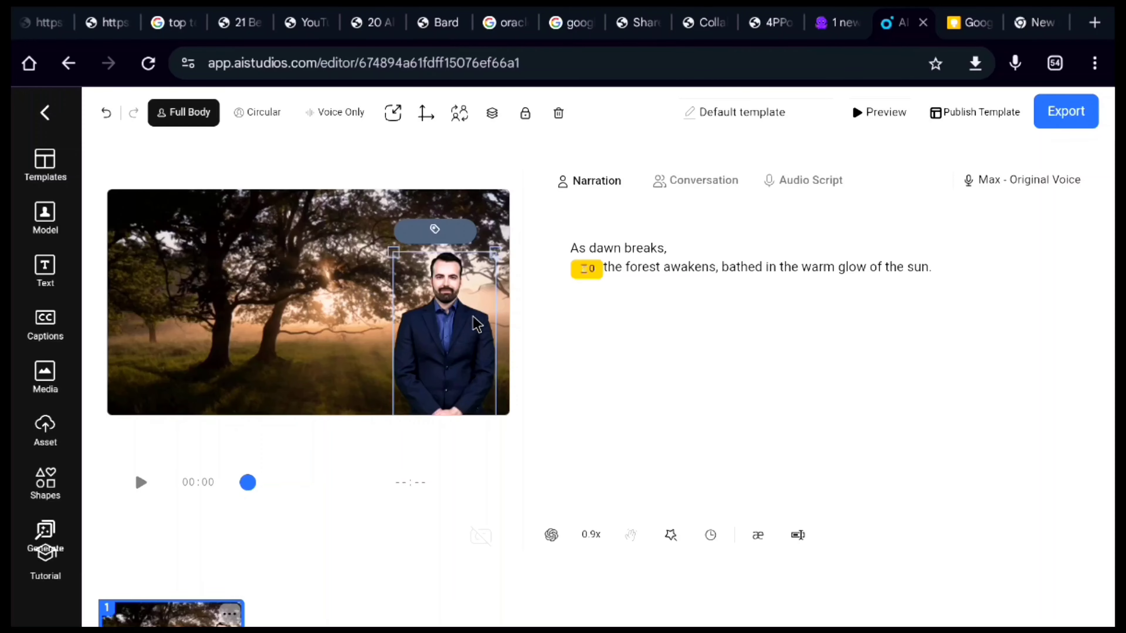
Add a second scene after scene 1 and delete the tree video background from it
click(370, 307)
scroll(373, 305, down, 2)
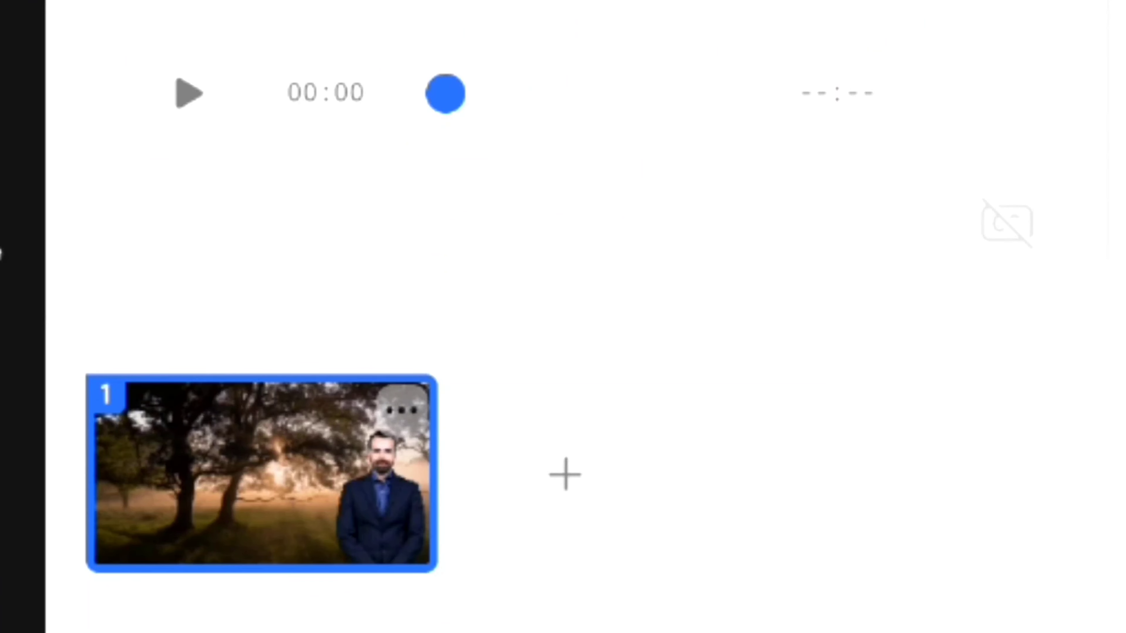
click(563, 476)
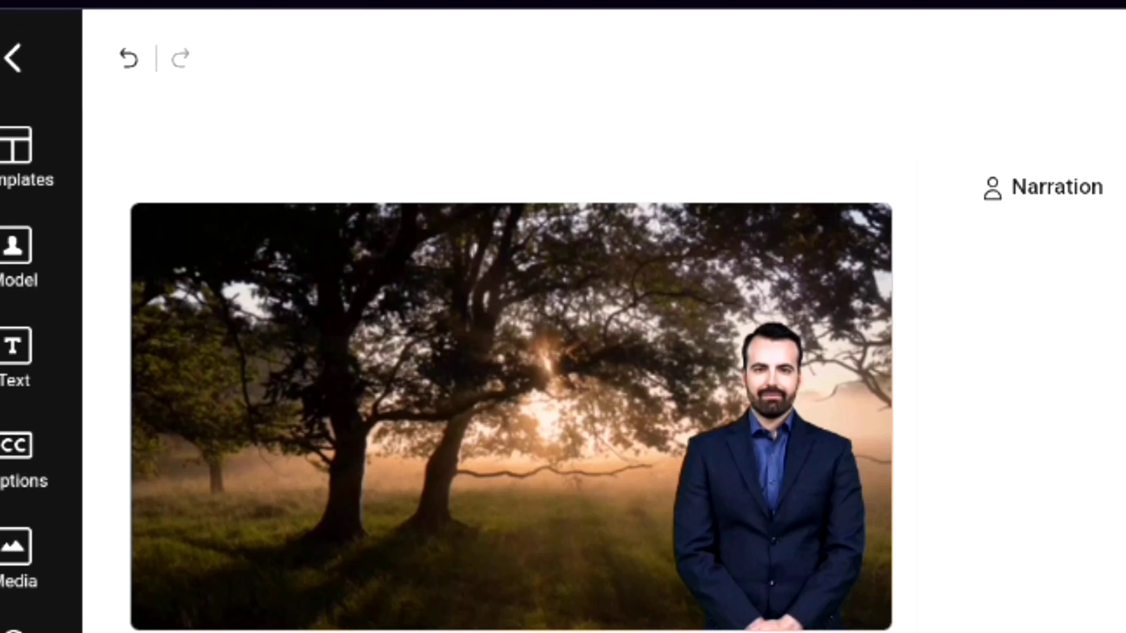
click(517, 457)
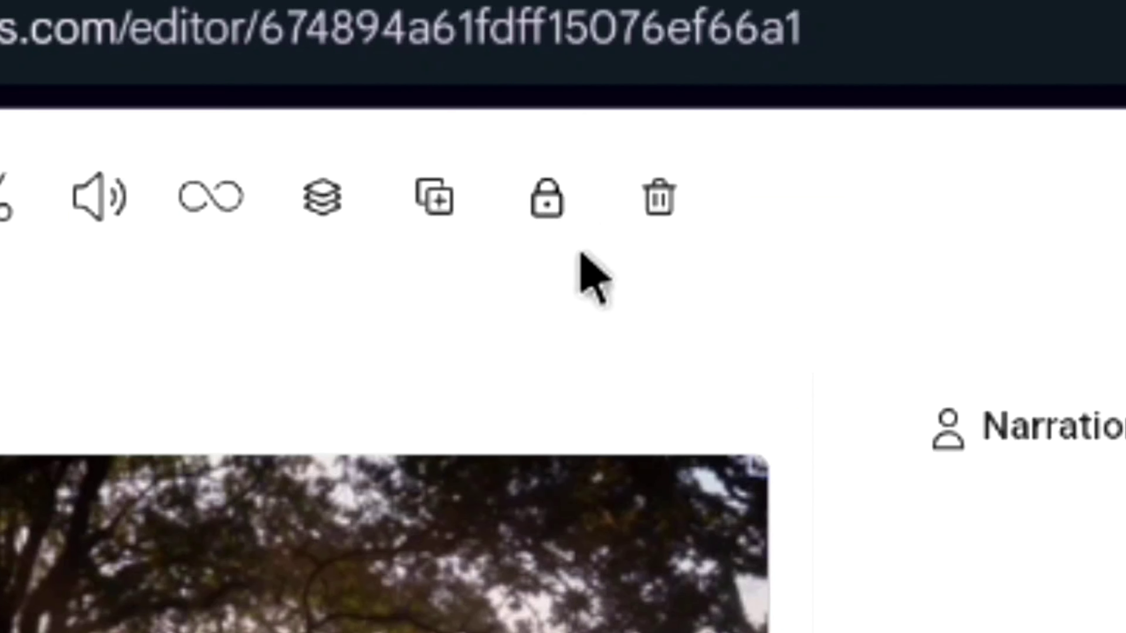
click(649, 200)
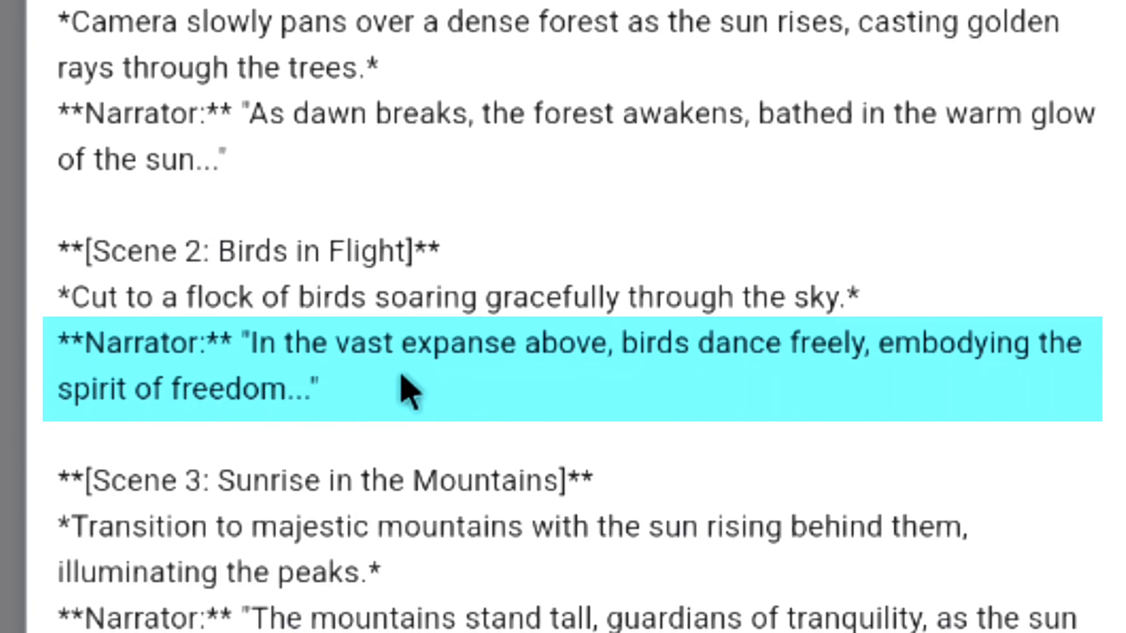
Copy the Scene 2 narrator line, "In the vast expanse above, birds dance freely, embodying the spirit of freedom", from the script into scene 2's narration
click(251, 345)
drag(272, 344, 290, 368)
key(ctrl+c)
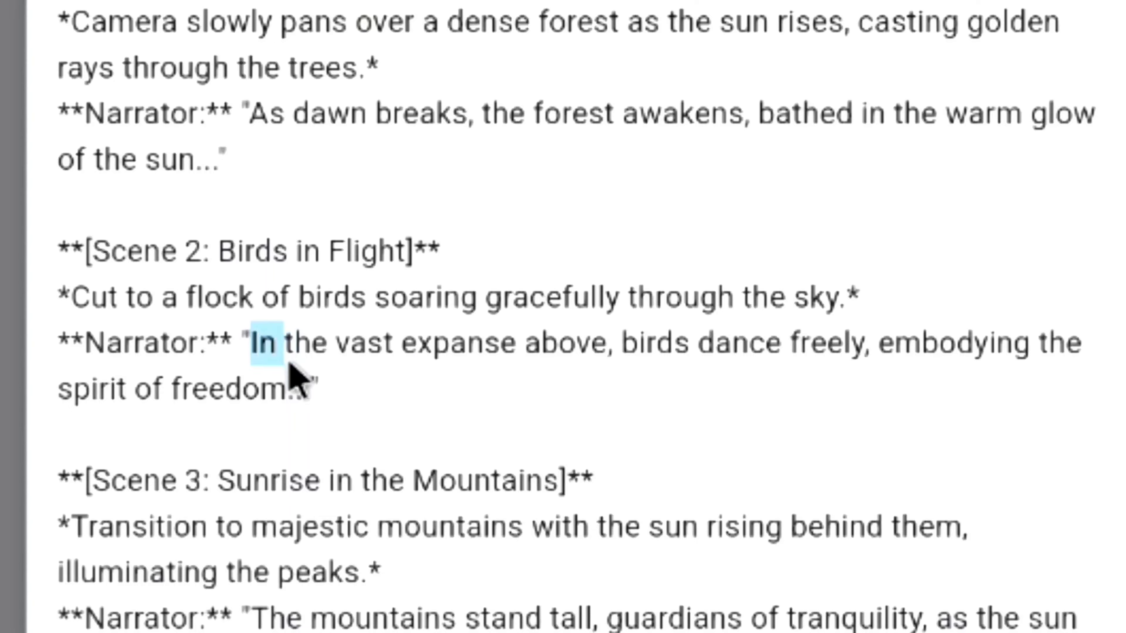
right_click(291, 337)
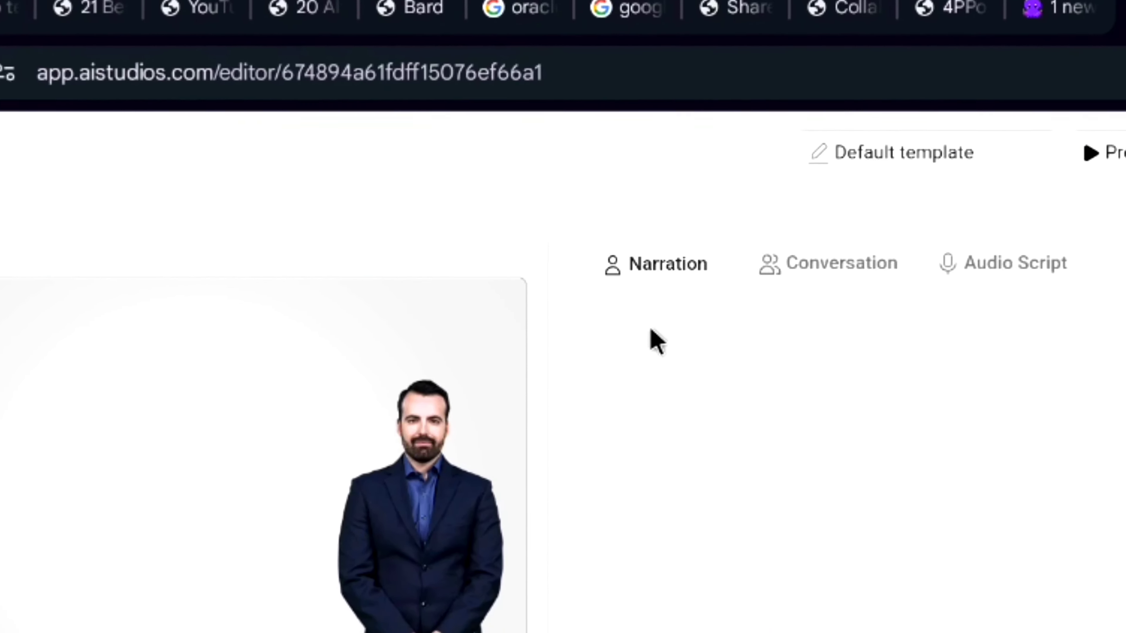
right_click(654, 373)
click(470, 348)
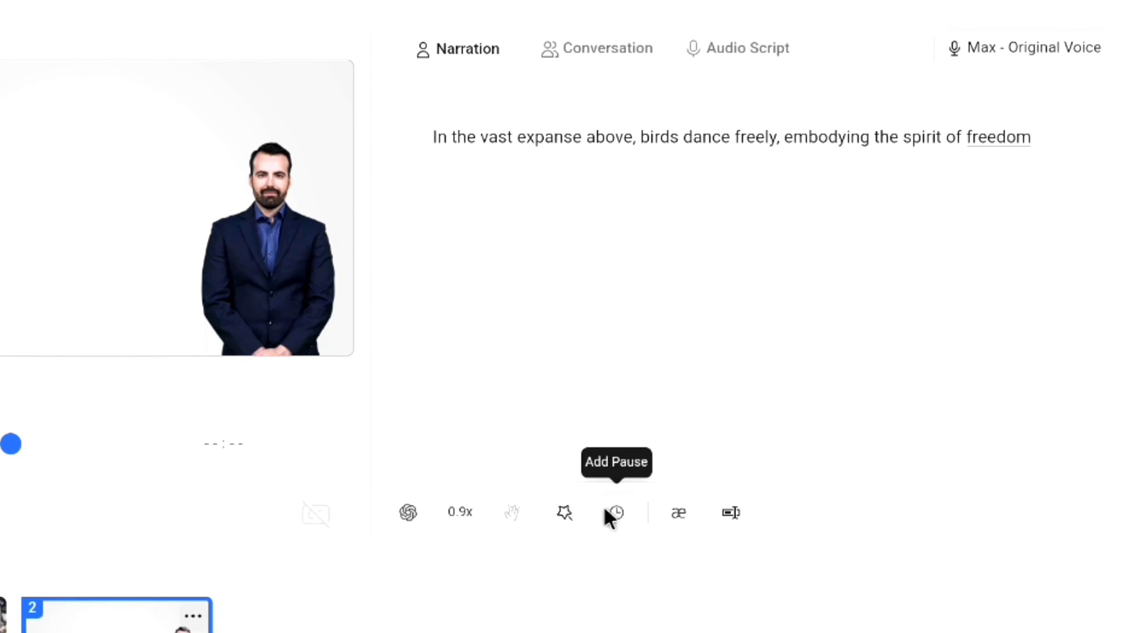
Insert a pause after "above," in the scene 2 narration and set its length to 0 s
click(624, 510)
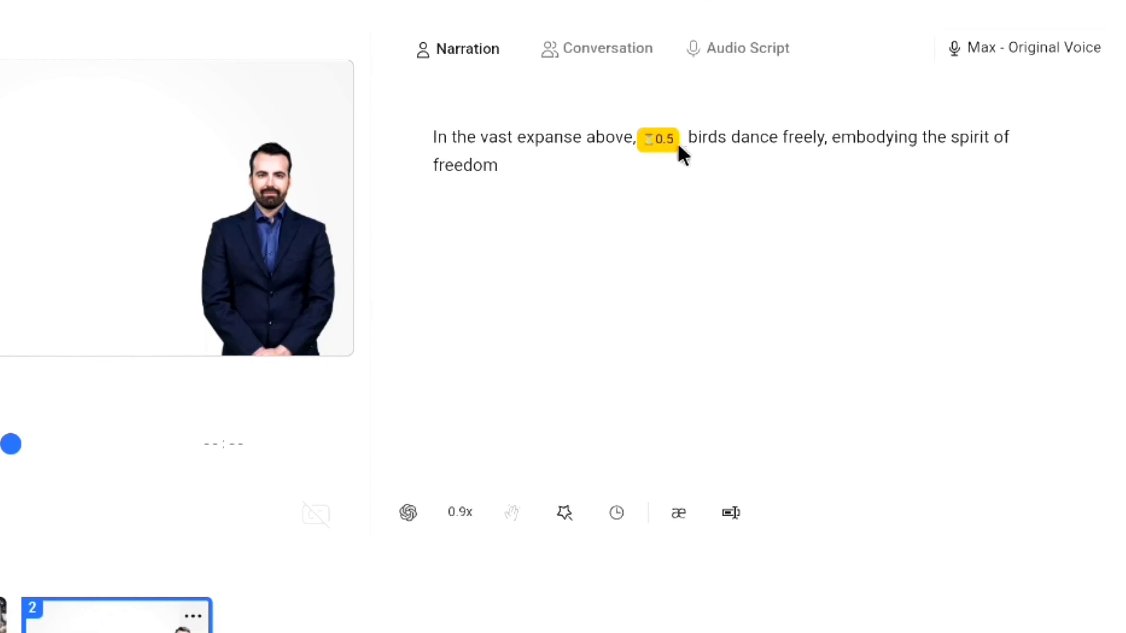
click(677, 145)
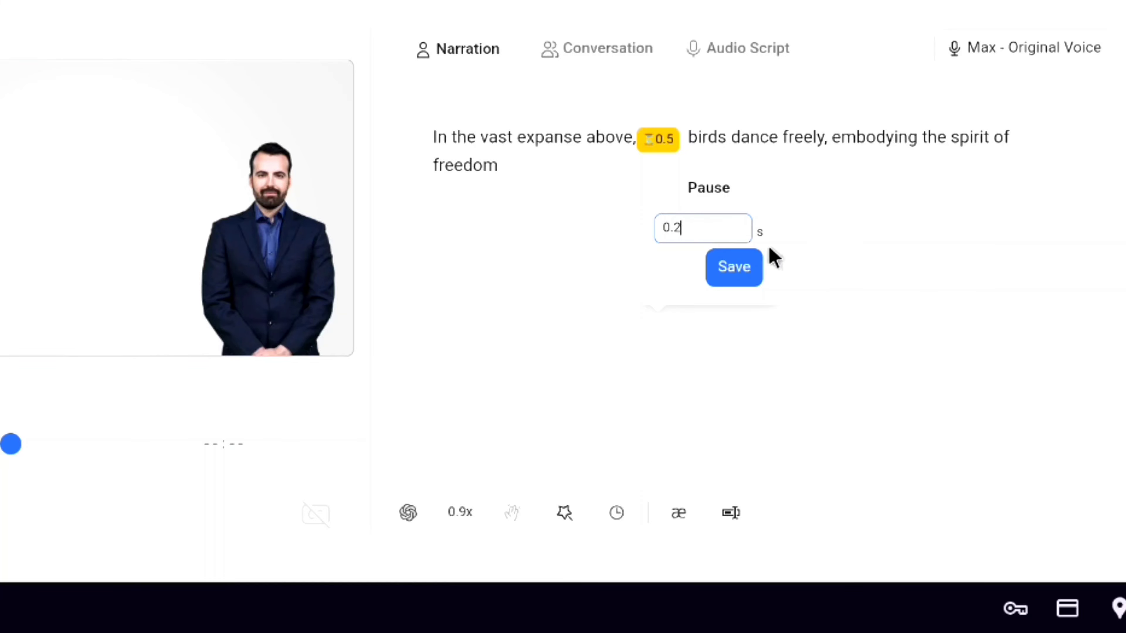
key(BackSpace)
text(0)
click(734, 266)
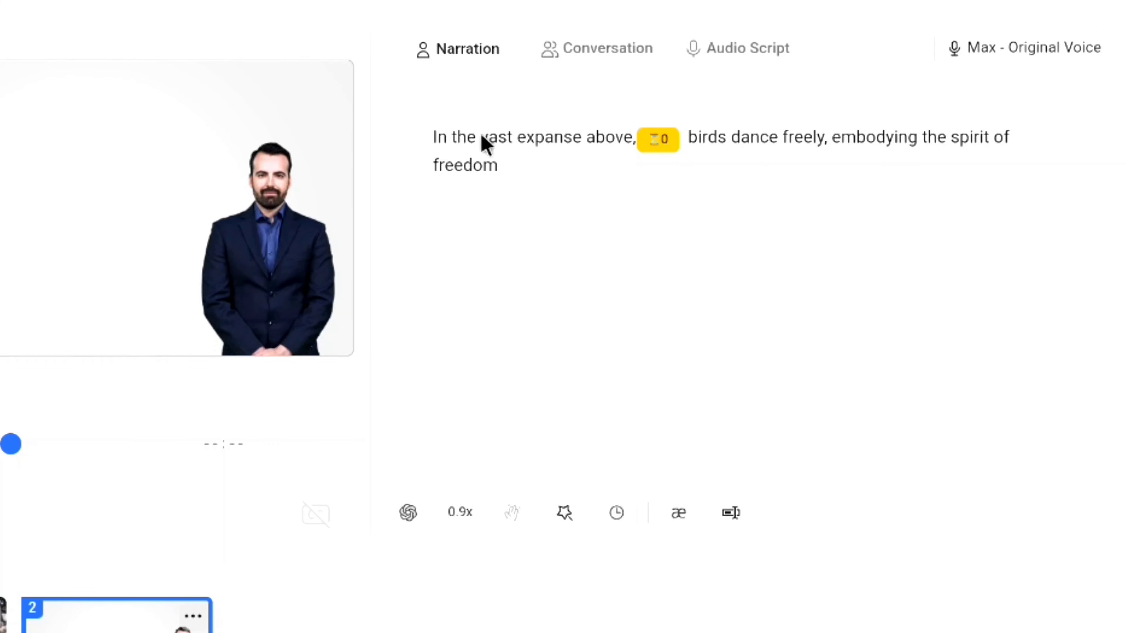
Search the stock videos in the media library for "birds flying"
click(106, 290)
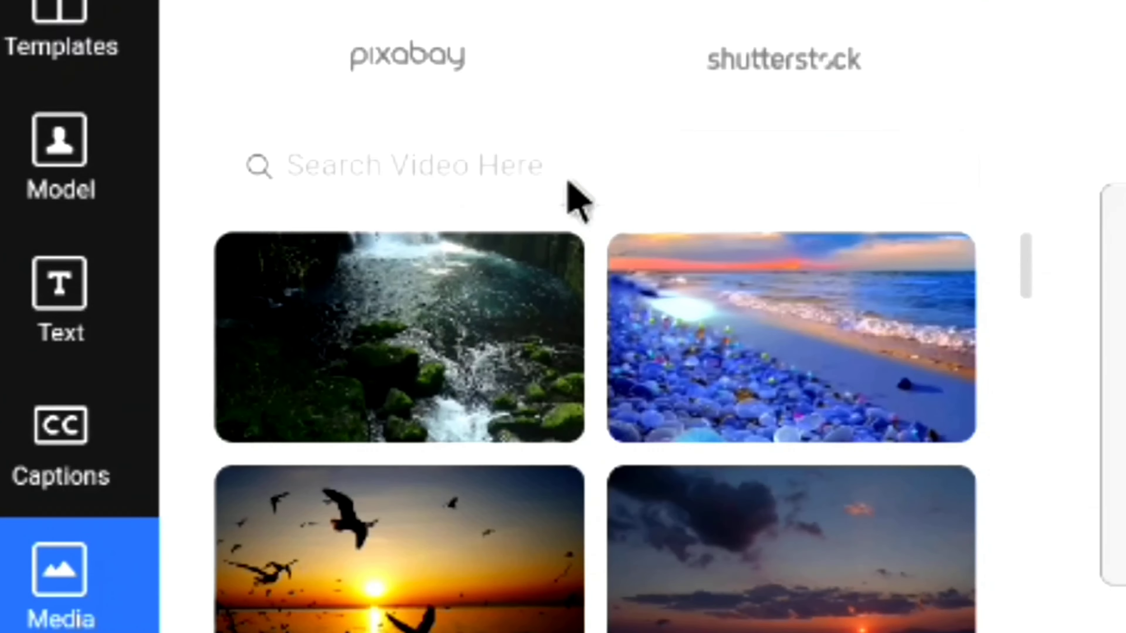
click(568, 149)
text(birds fly)
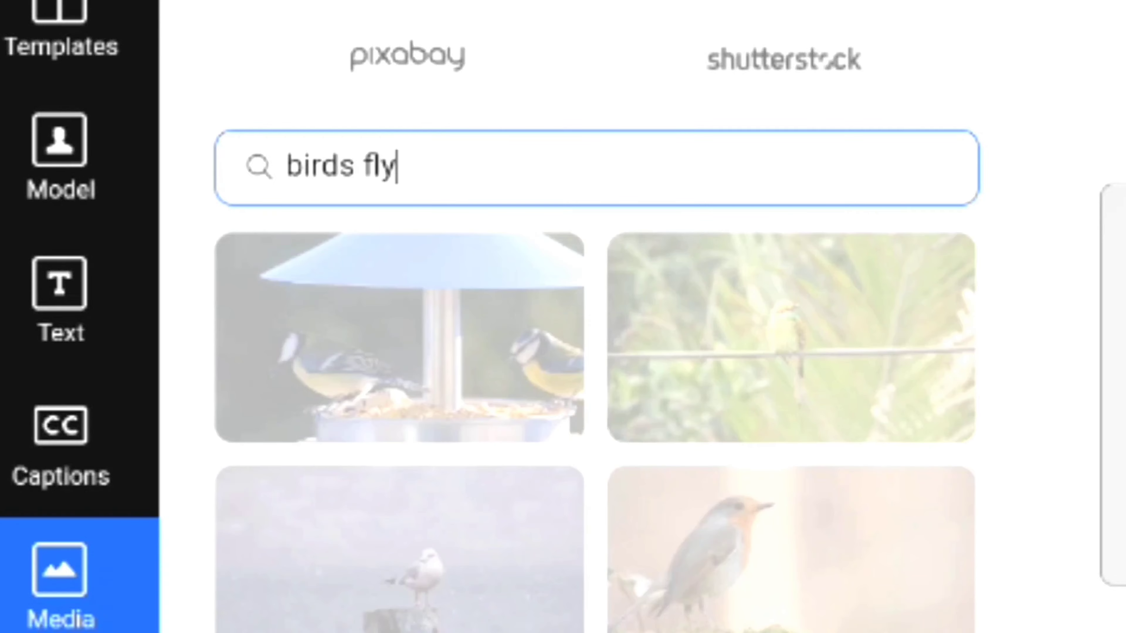
text(ing)
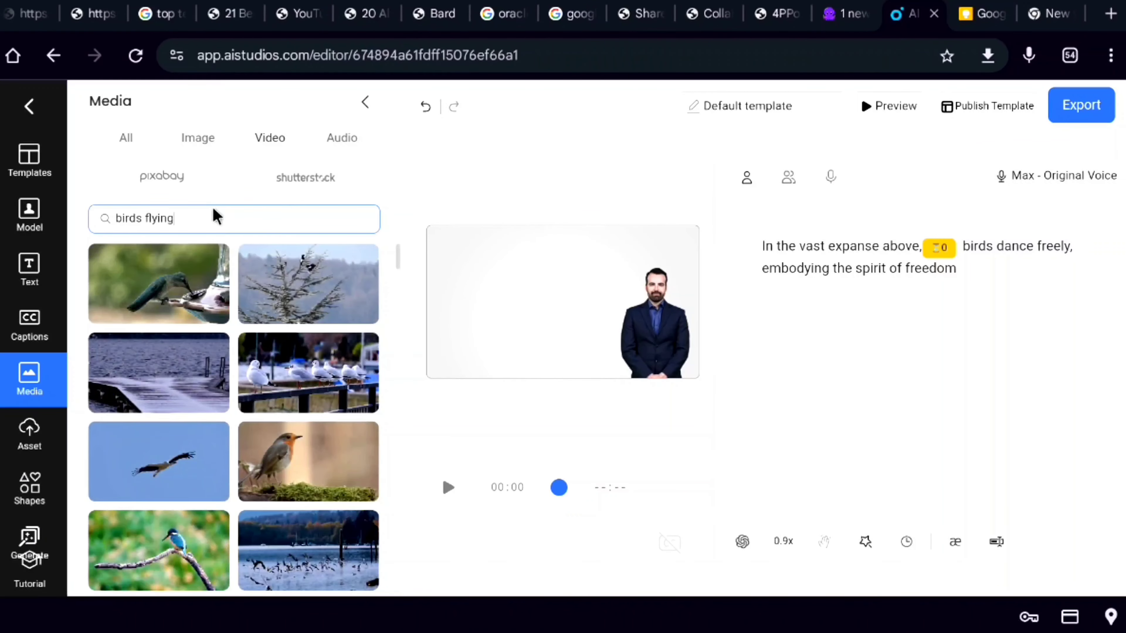
Add the clip of a bird flock over green fields to scene 2 and close the media library
scroll(277, 286, down, 10)
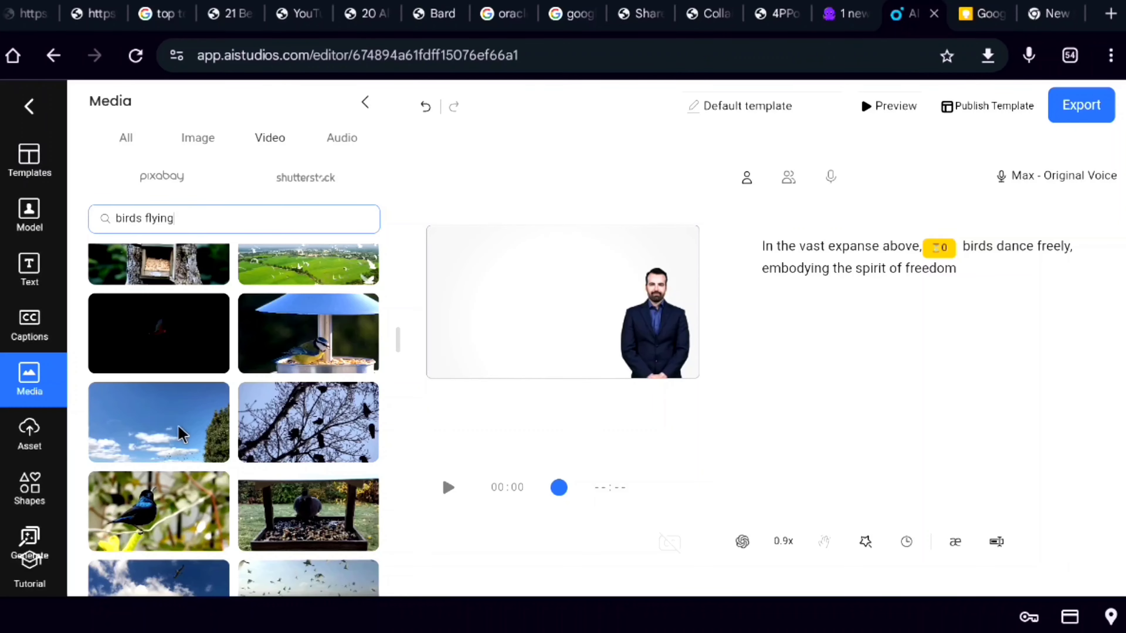
scroll(182, 434, down, 4)
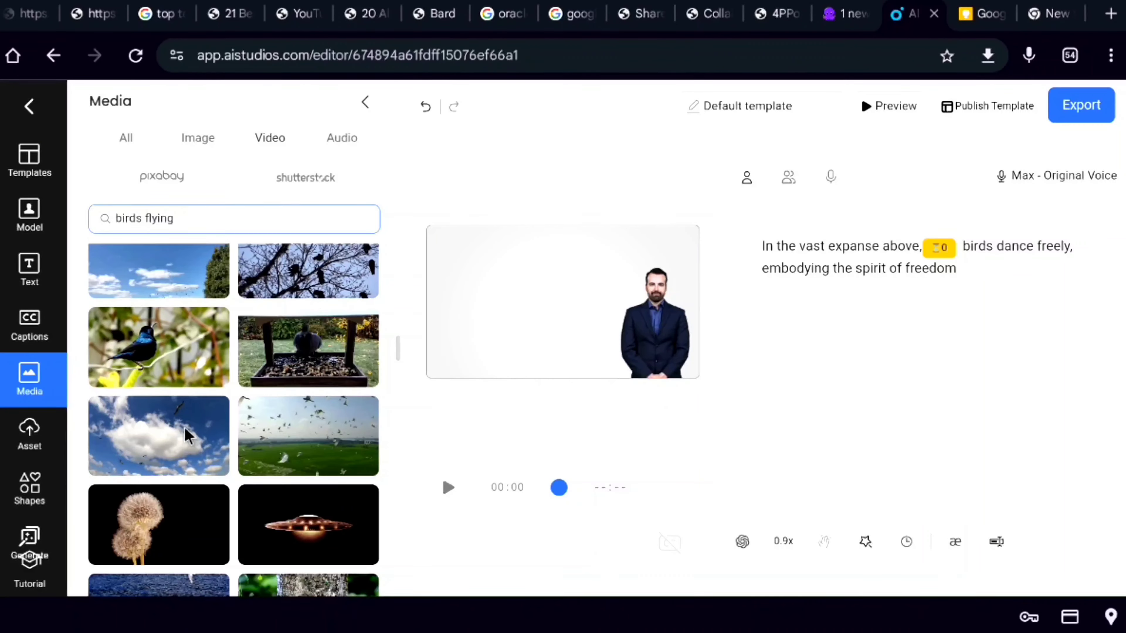
click(305, 434)
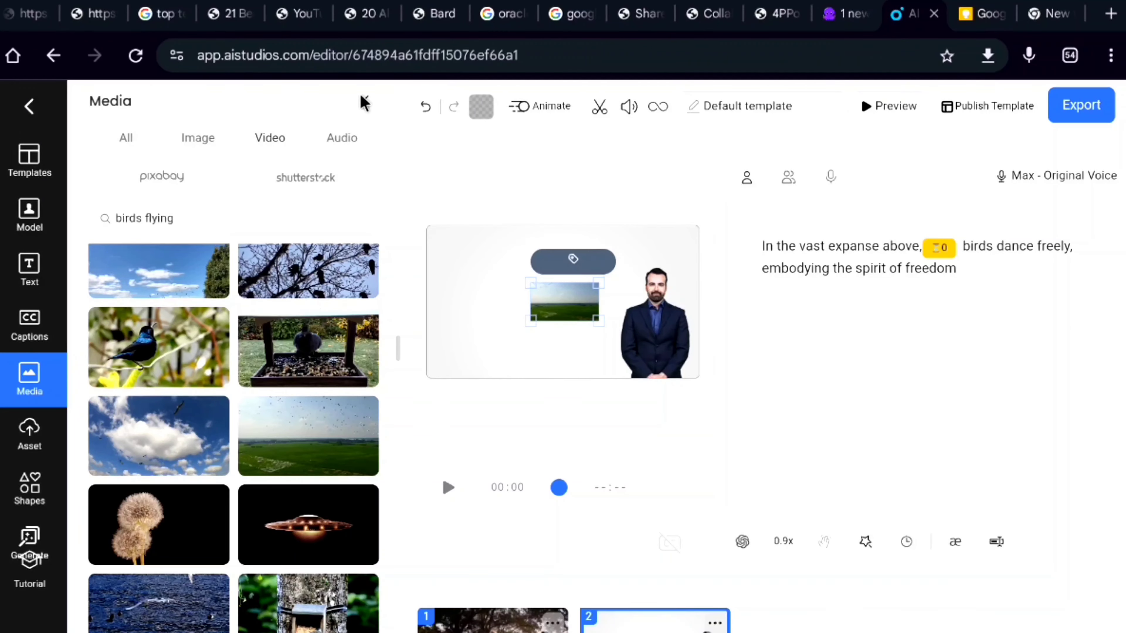
click(363, 103)
Enlarge the bird clip from the canvas's upper-left corner to fill scene 2 and send it backward behind the presenter
drag(270, 302, 114, 216)
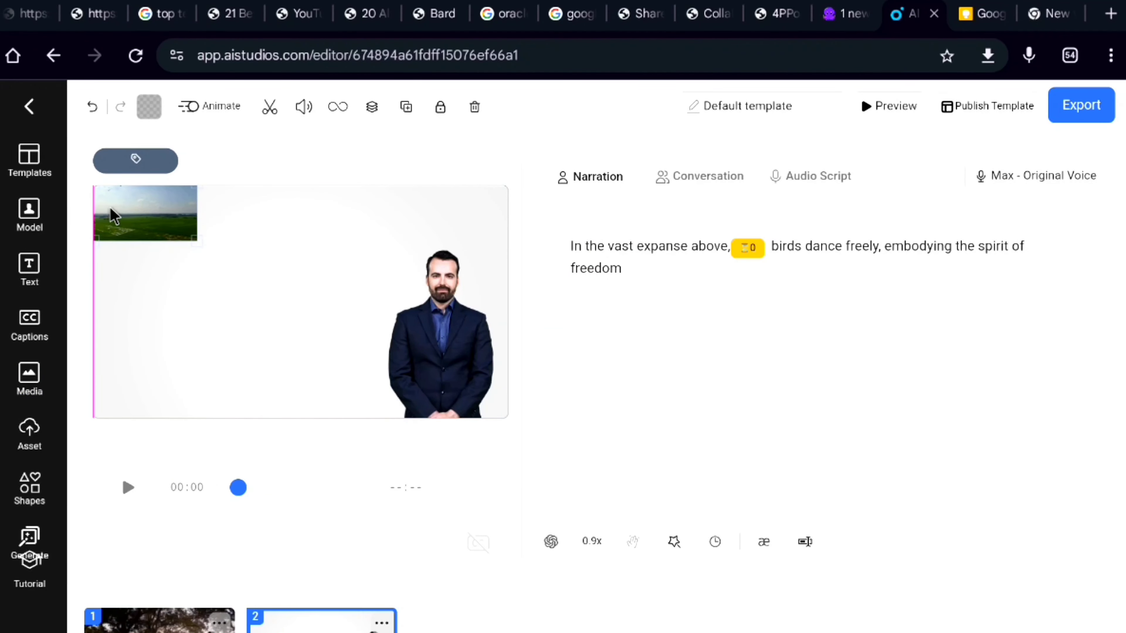
drag(197, 241, 510, 437)
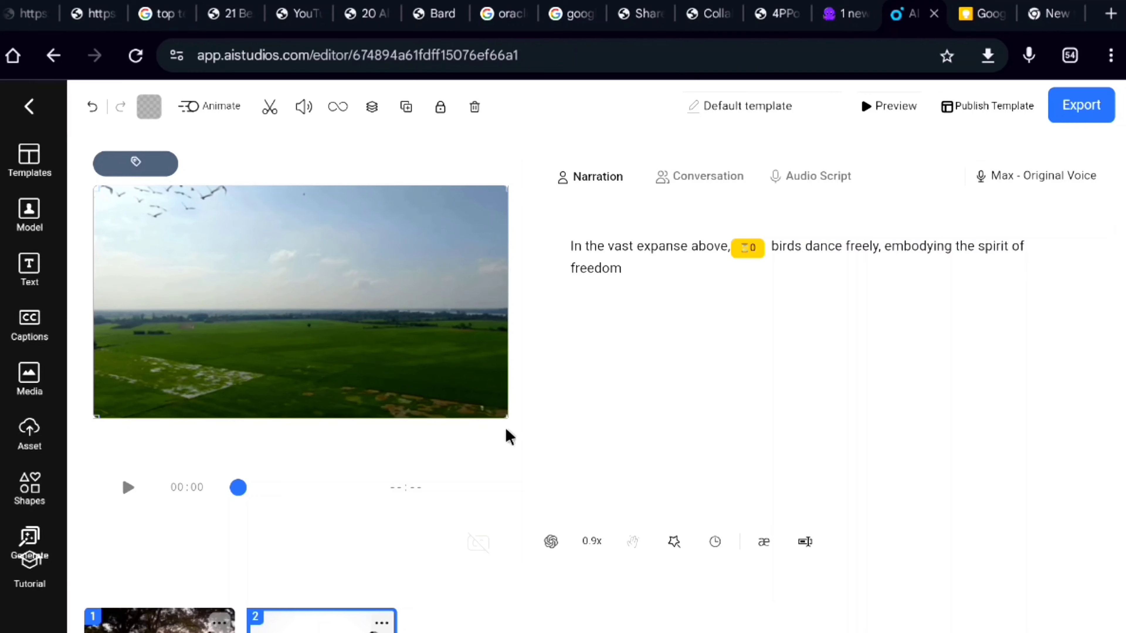
click(371, 107)
click(377, 210)
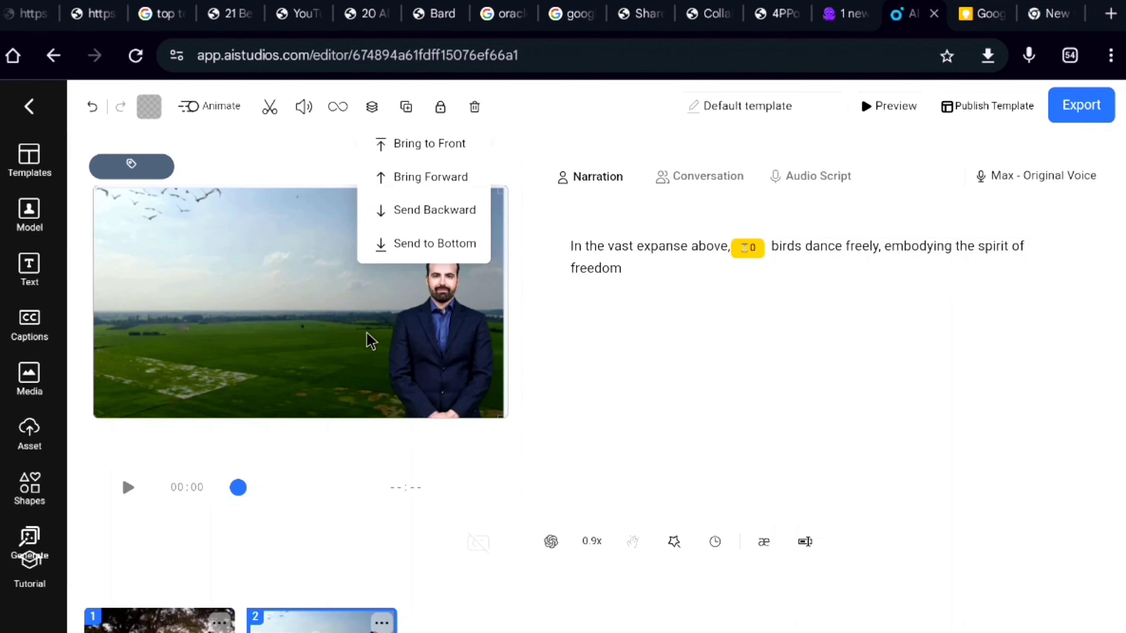
Shift the bird clip slightly so it covers the whole scene 2 canvas behind the presenter
drag(372, 250, 382, 248)
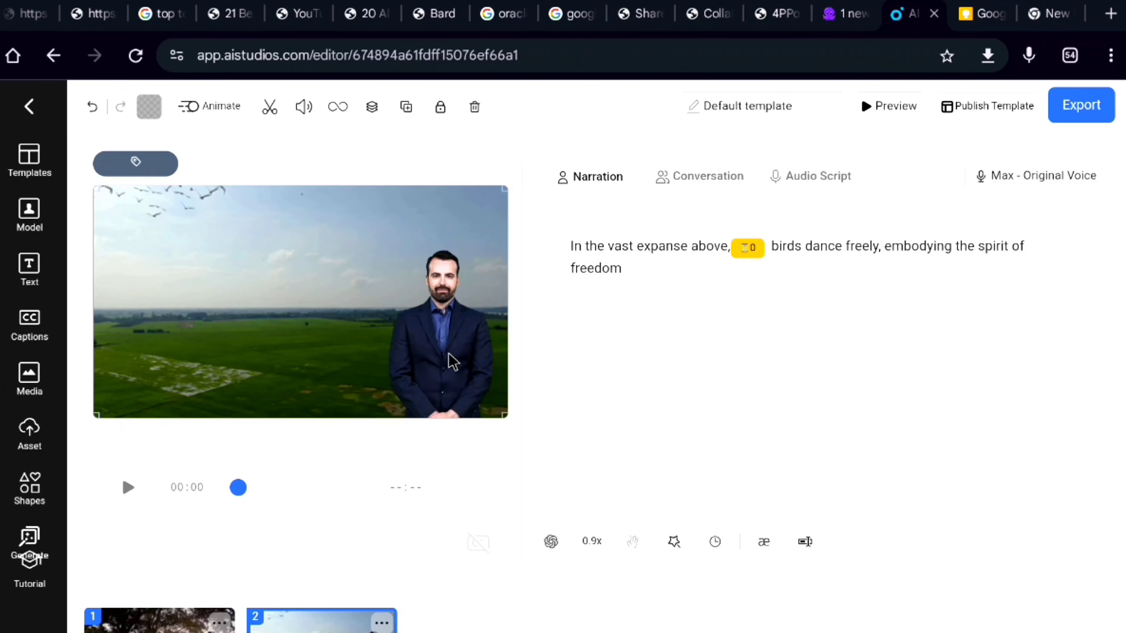
scroll(452, 362, down, 2)
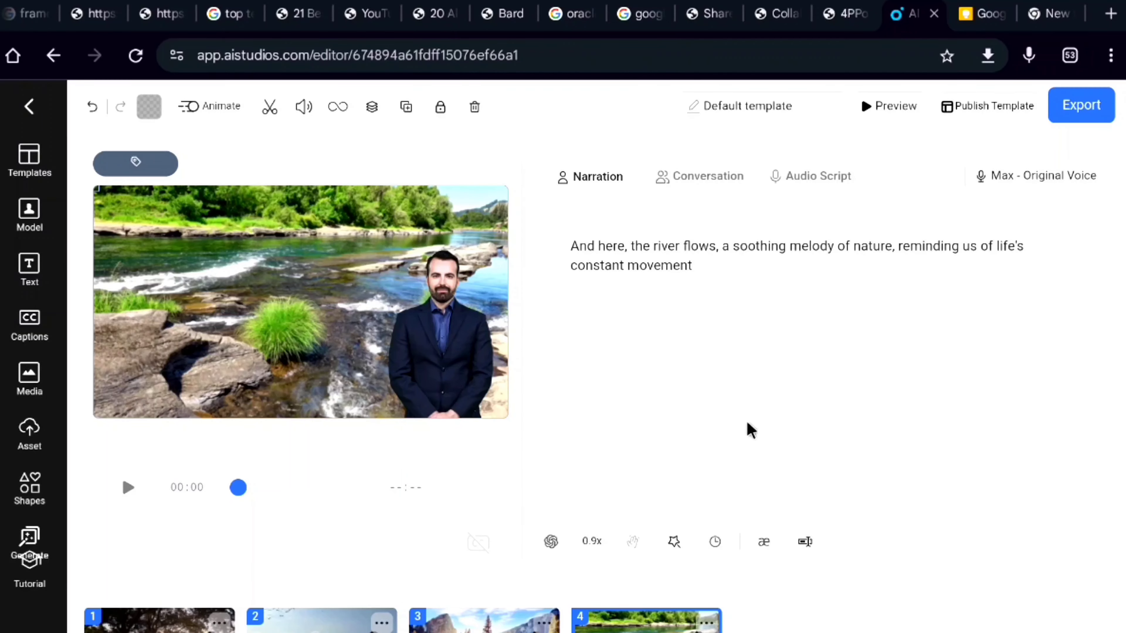
Add scene 5 after the river scene and delete the river clip from its background
scroll(753, 444, down, 2)
click(769, 560)
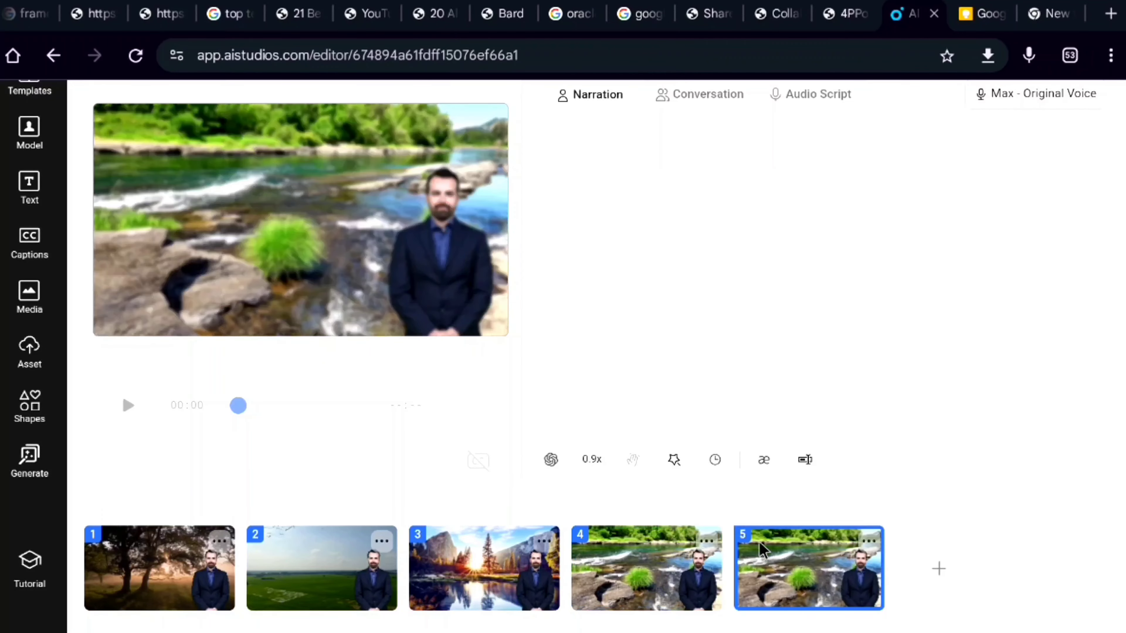
scroll(432, 412, up, 2)
click(268, 333)
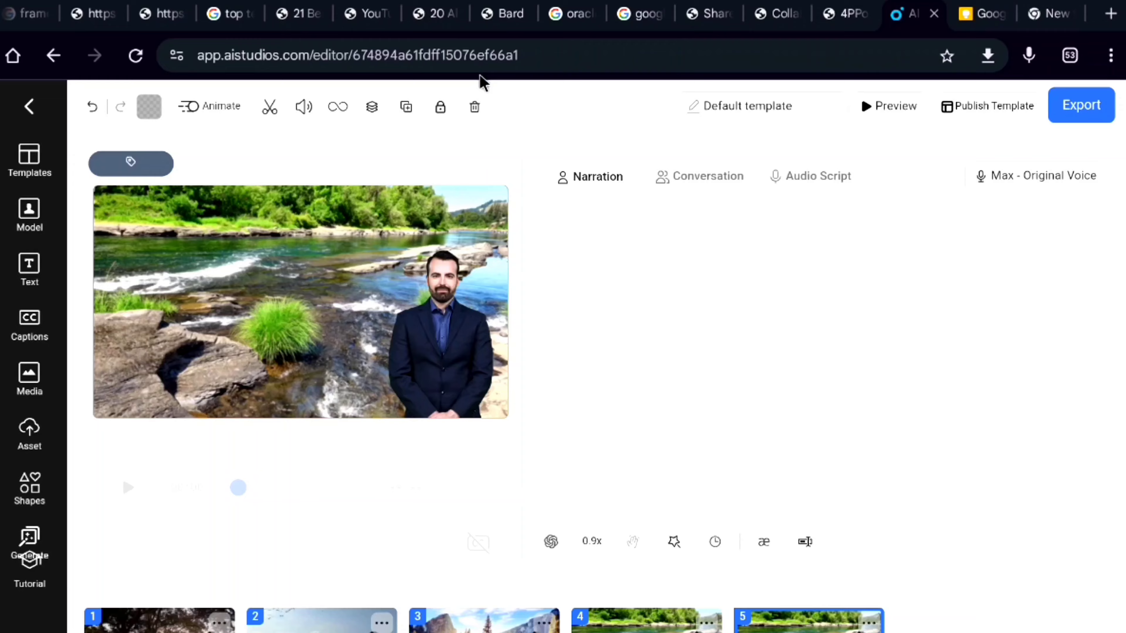
click(474, 107)
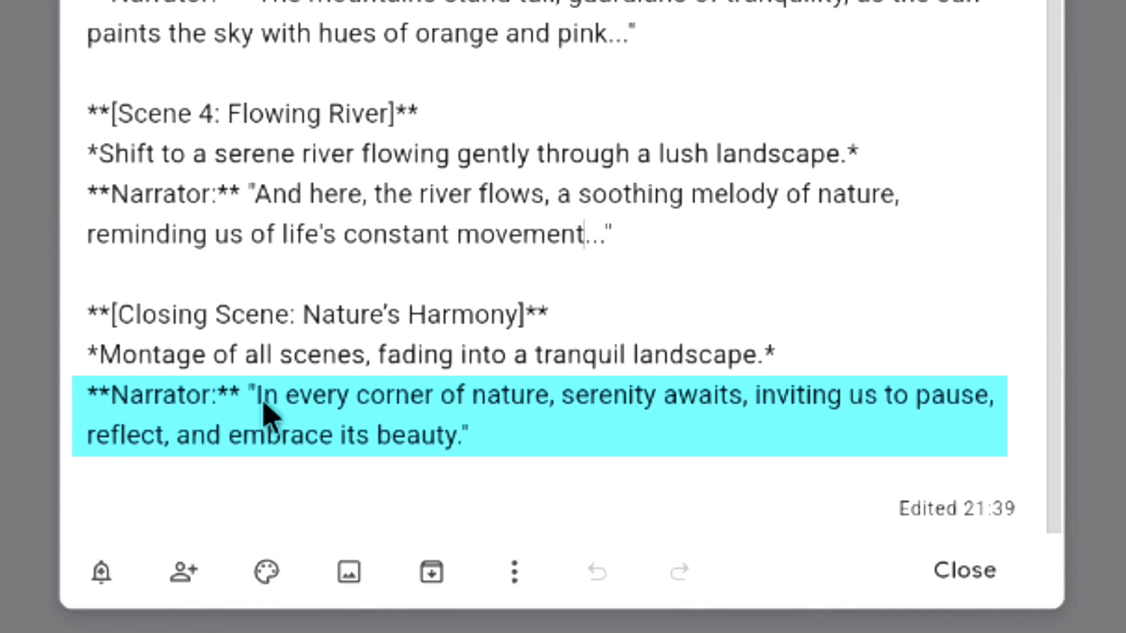
Copy the closing scene's narrator line, "In every corner of nature" through "embrace its beauty", from the script note into scene 5's narration
drag(259, 399, 455, 443)
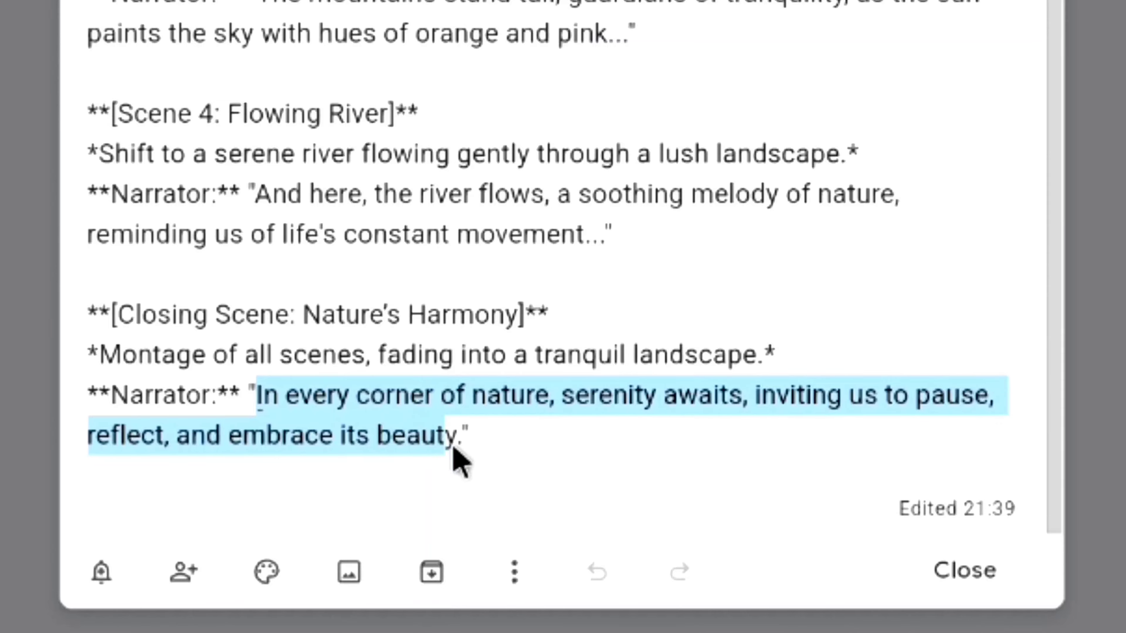
right_click(457, 437)
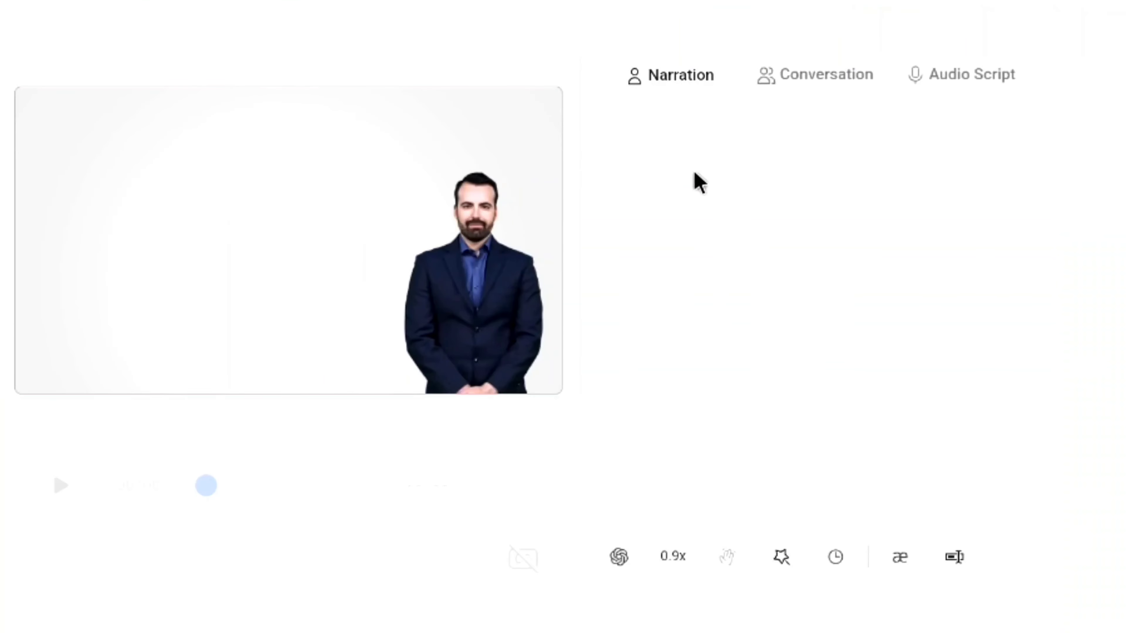
right_click(684, 168)
click(607, 173)
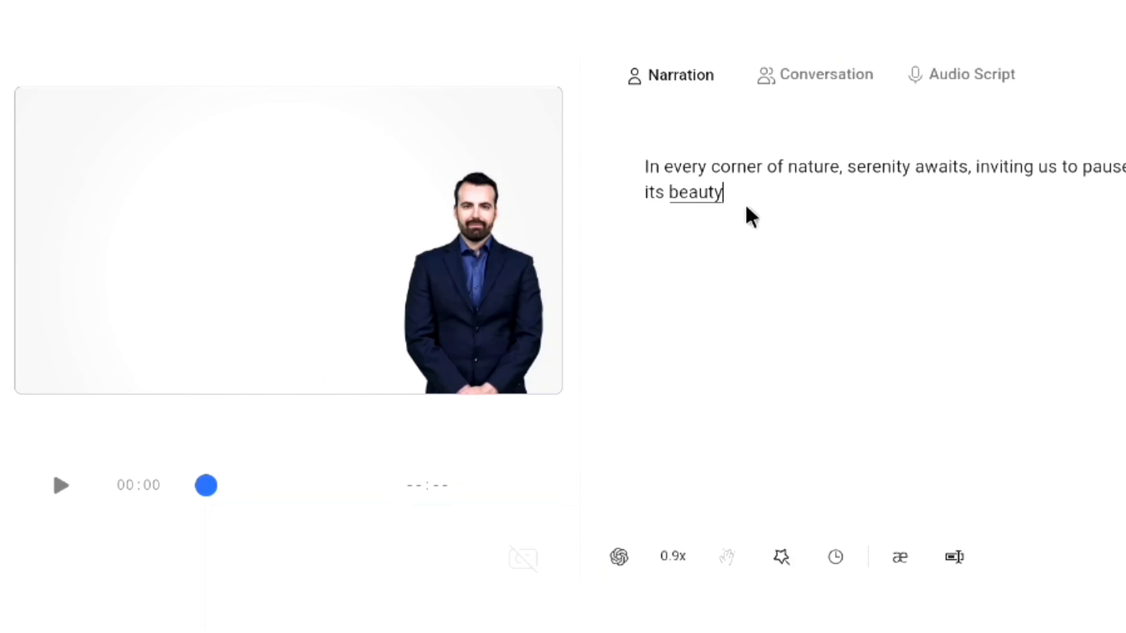
Search the stock videos in the media library for "nature harmony"
click(62, 362)
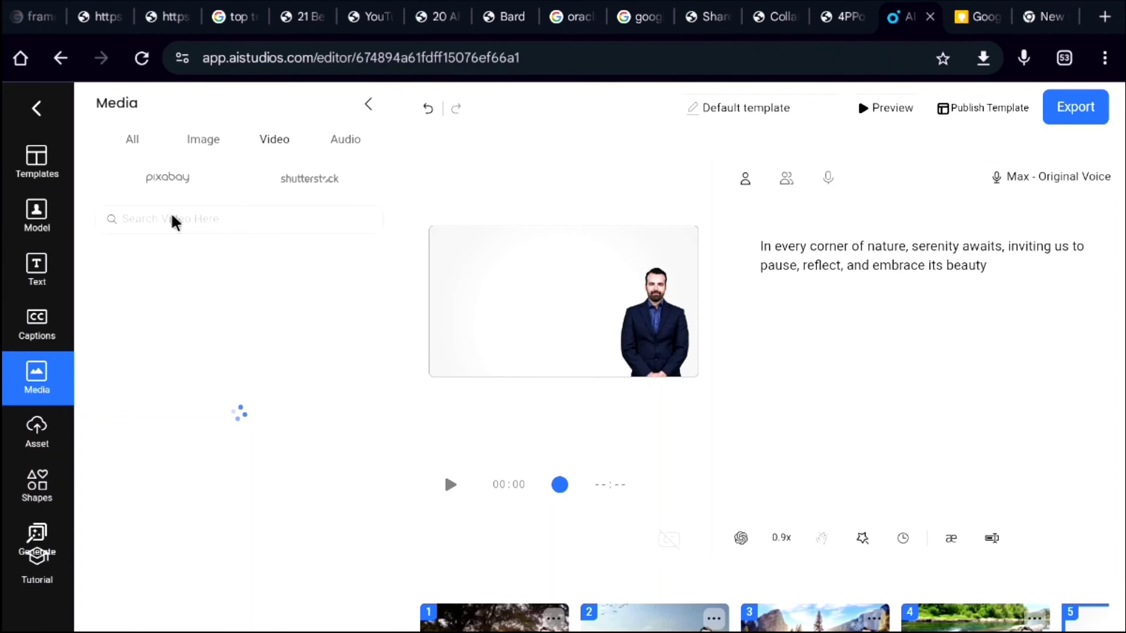
click(173, 220)
text(nature)
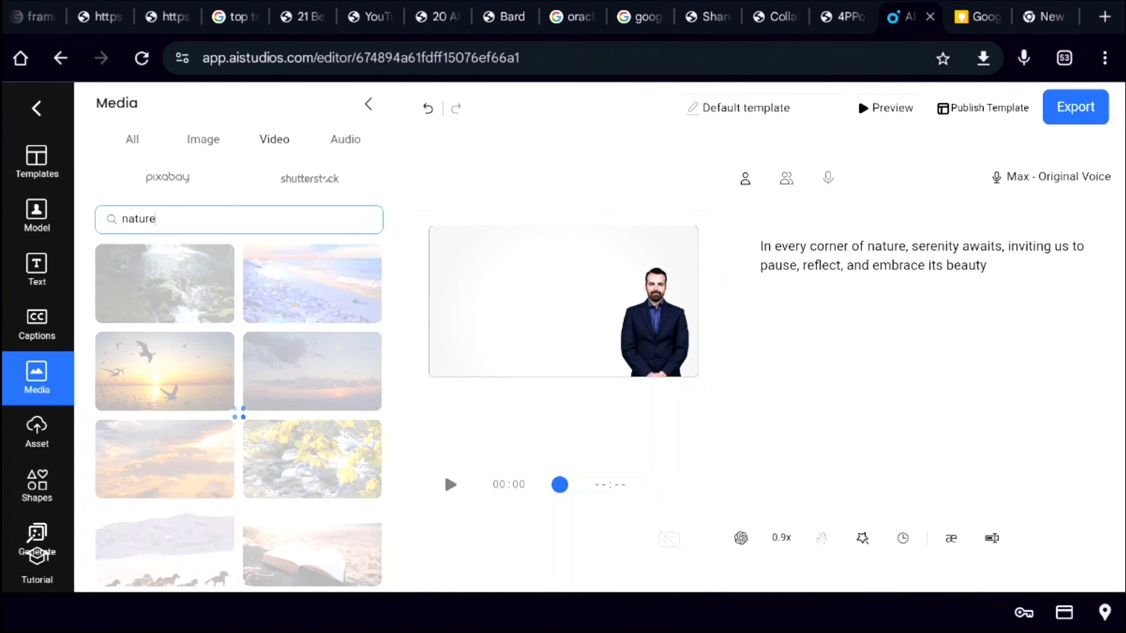
text( harmony)
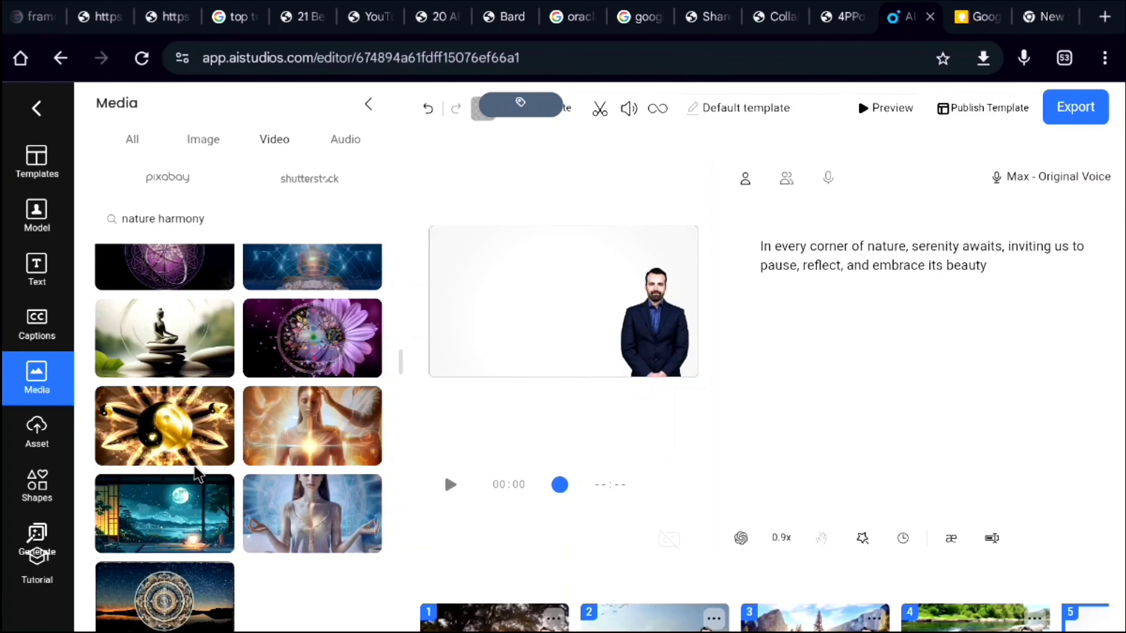
Add the clip of an orange sunset over a rocky shore to scene 5 and close the media library
scroll(195, 461, up, 20)
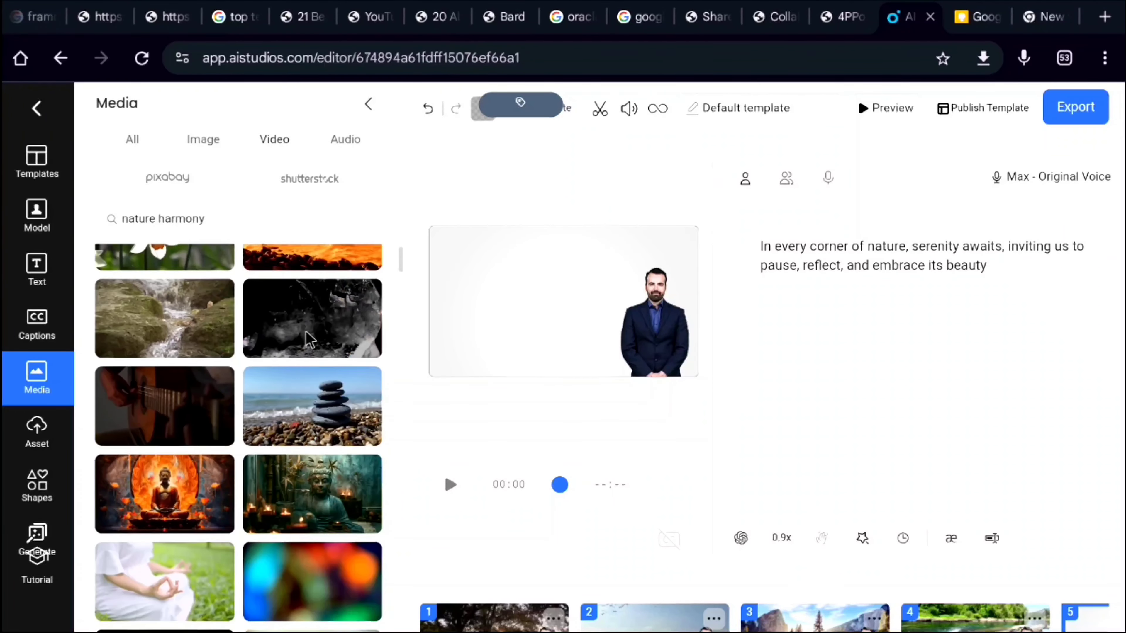
scroll(309, 339, up, 2)
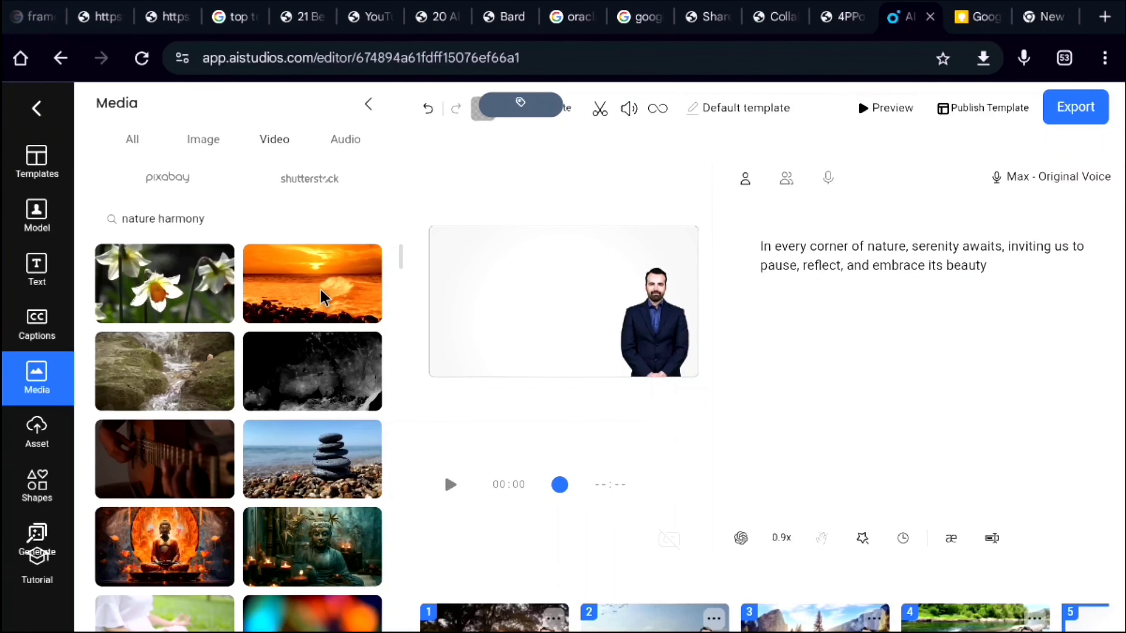
click(302, 291)
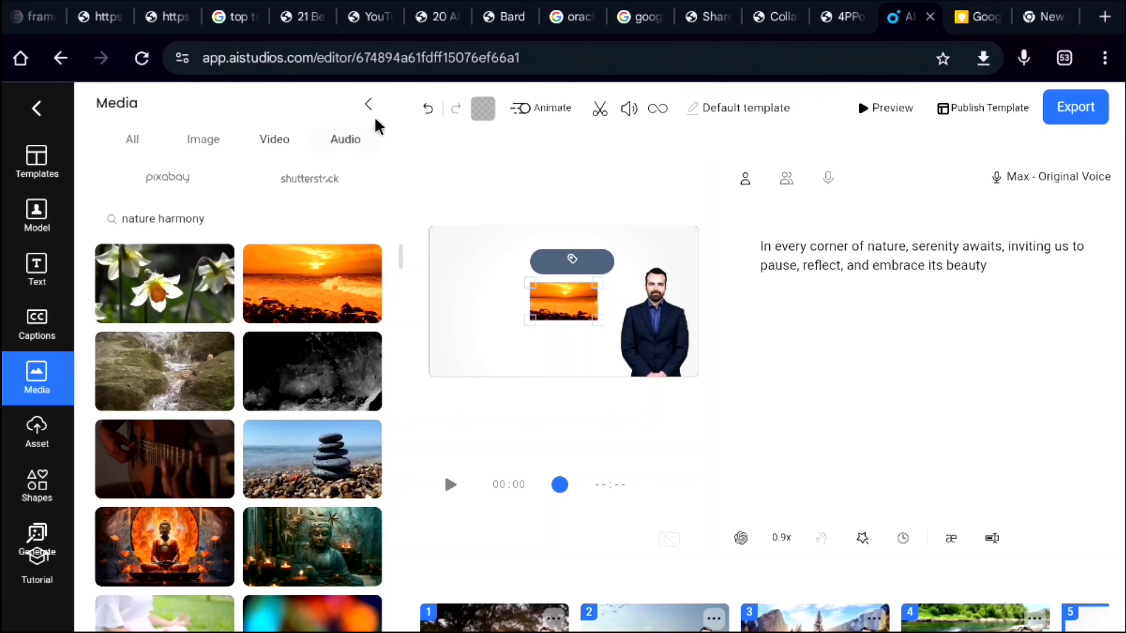
click(369, 104)
Enlarge the sunset clip from the canvas's upper-left corner to fill scene 5 and send it backward behind the presenter
drag(306, 297, 148, 212)
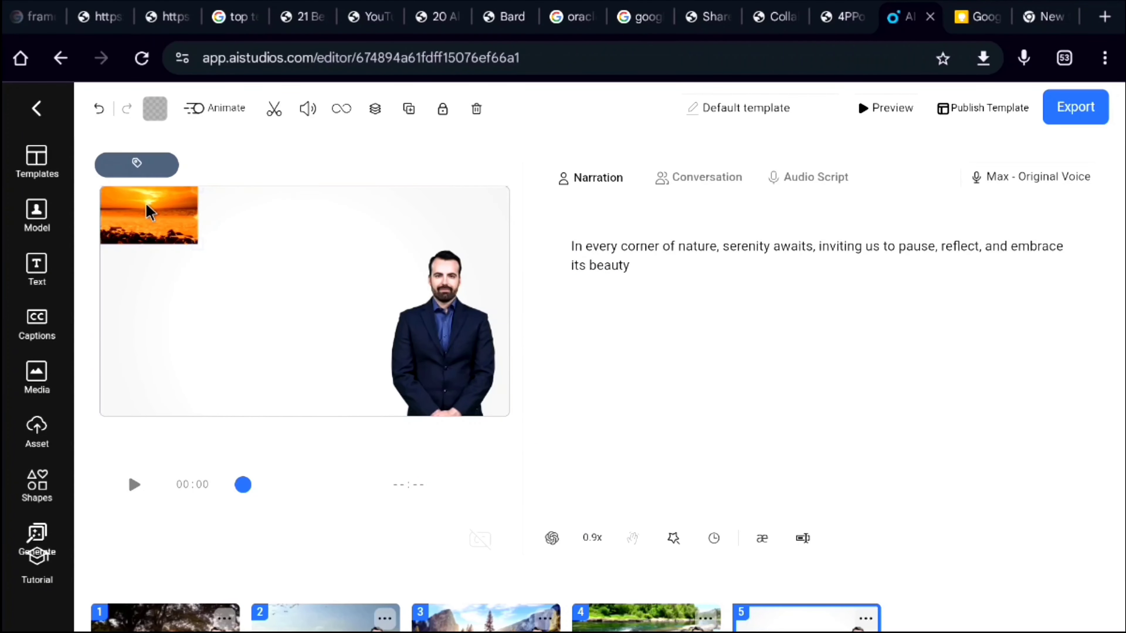
drag(198, 249, 516, 440)
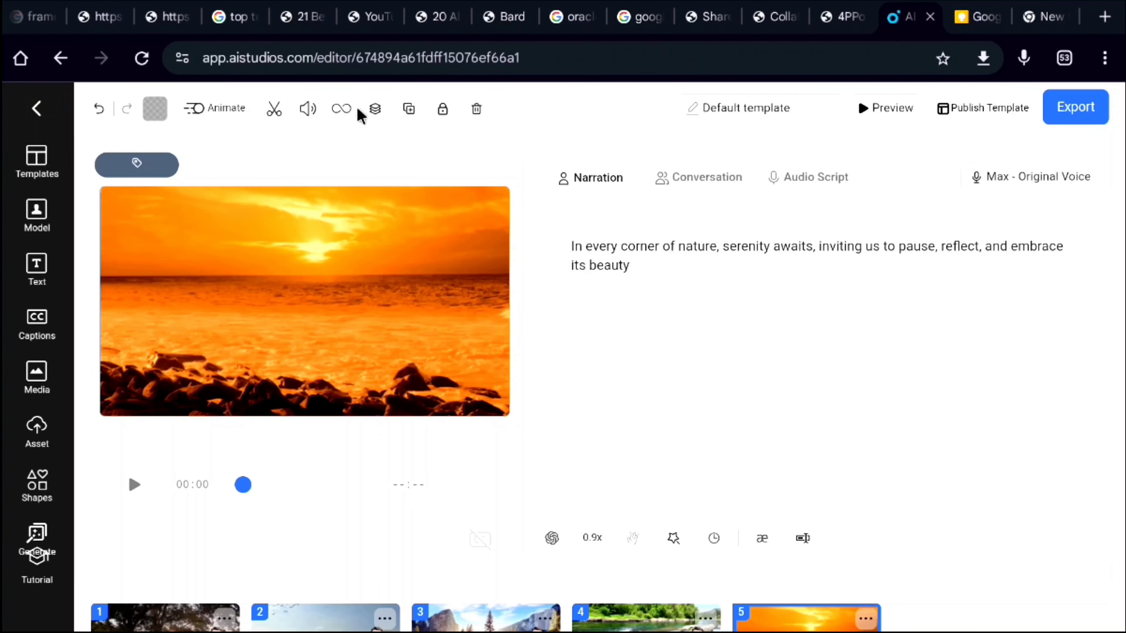
click(374, 111)
click(424, 212)
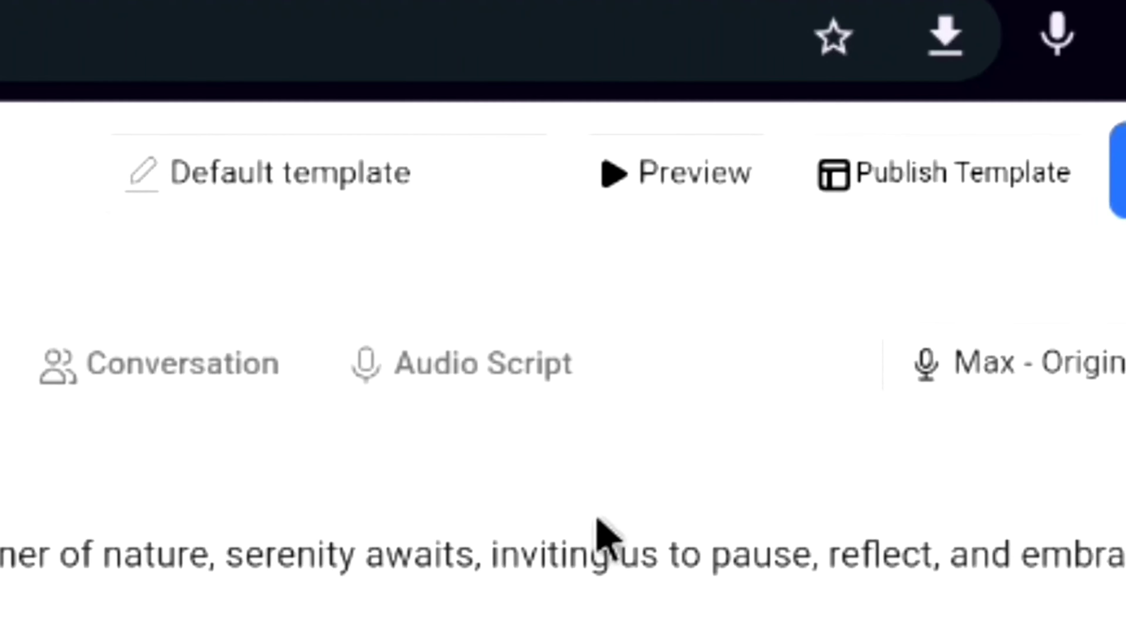
Preview the video's scenes and close the preview
click(640, 175)
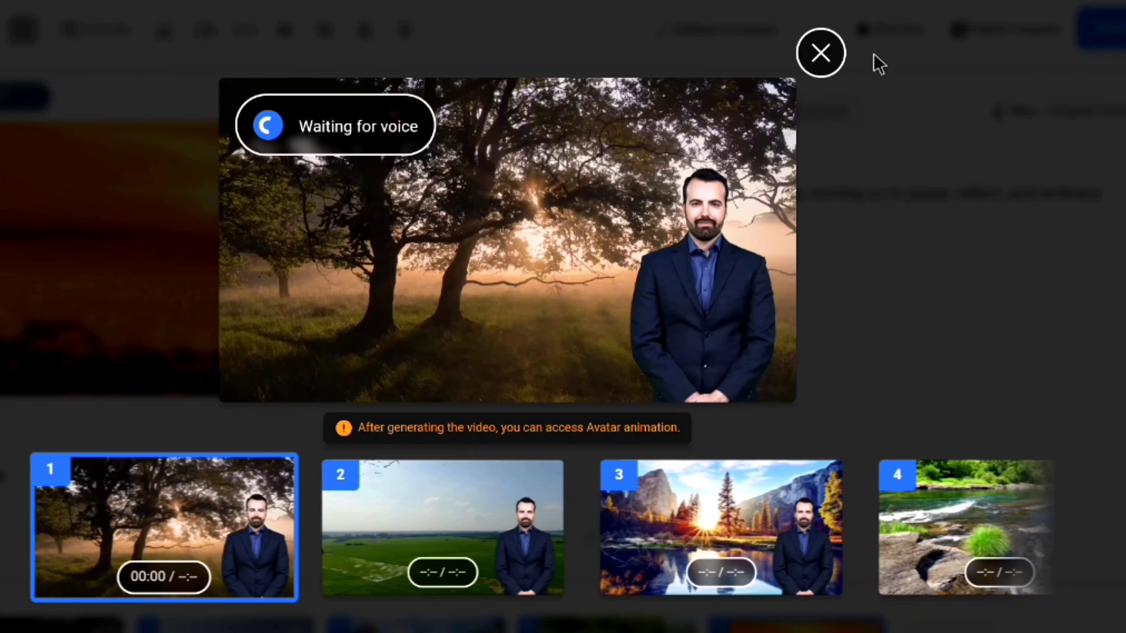
click(820, 51)
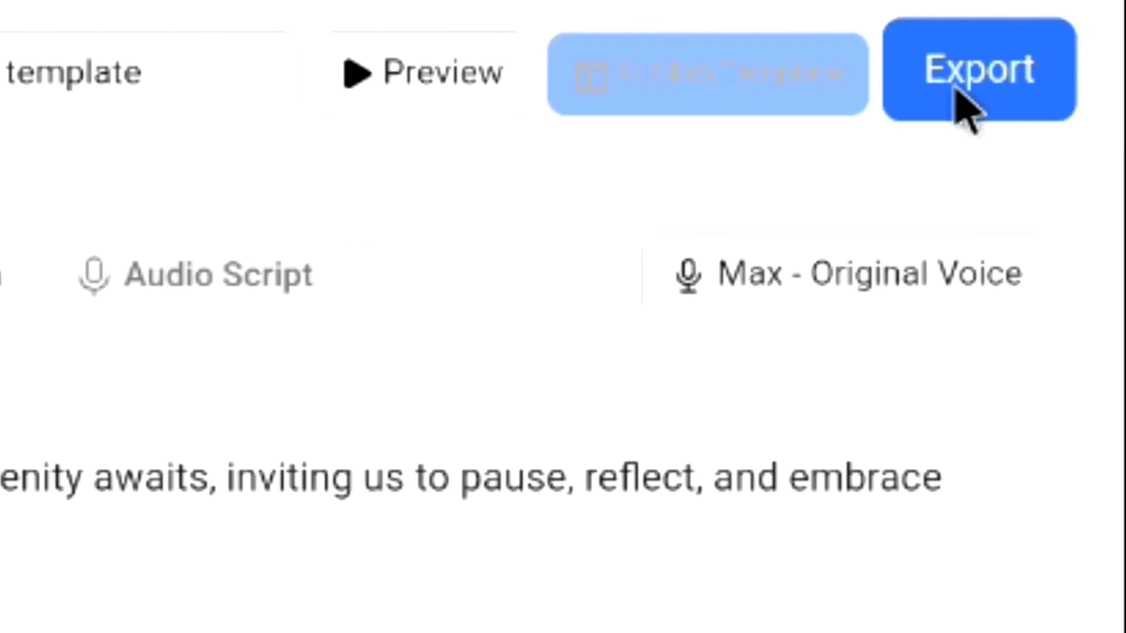
Open the export settings and set the video quality to 720P
click(982, 81)
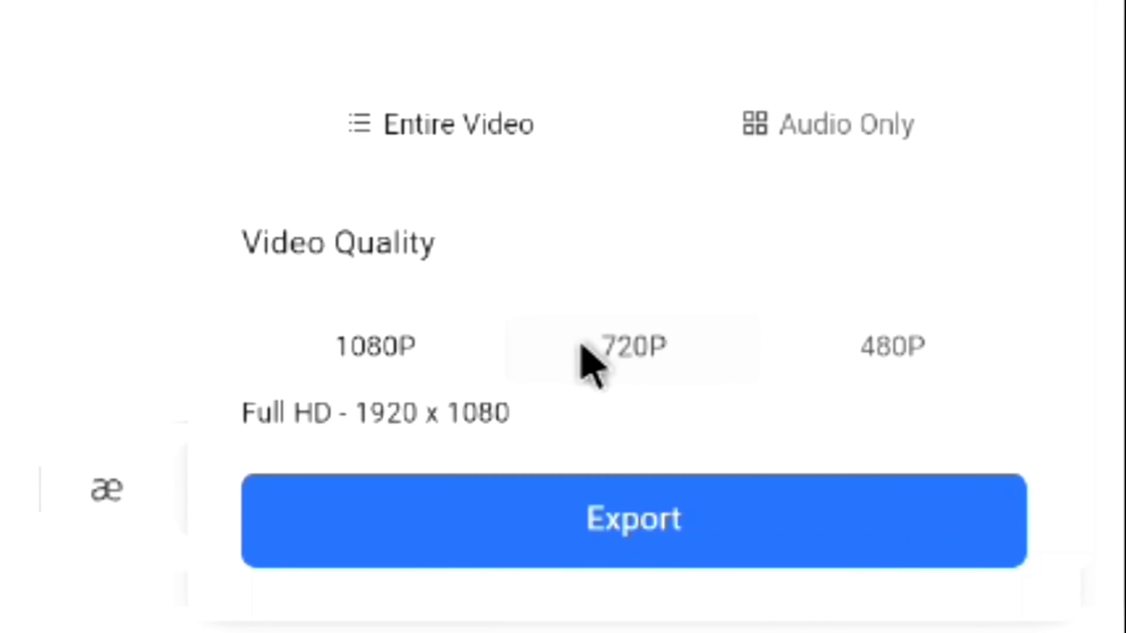
click(617, 360)
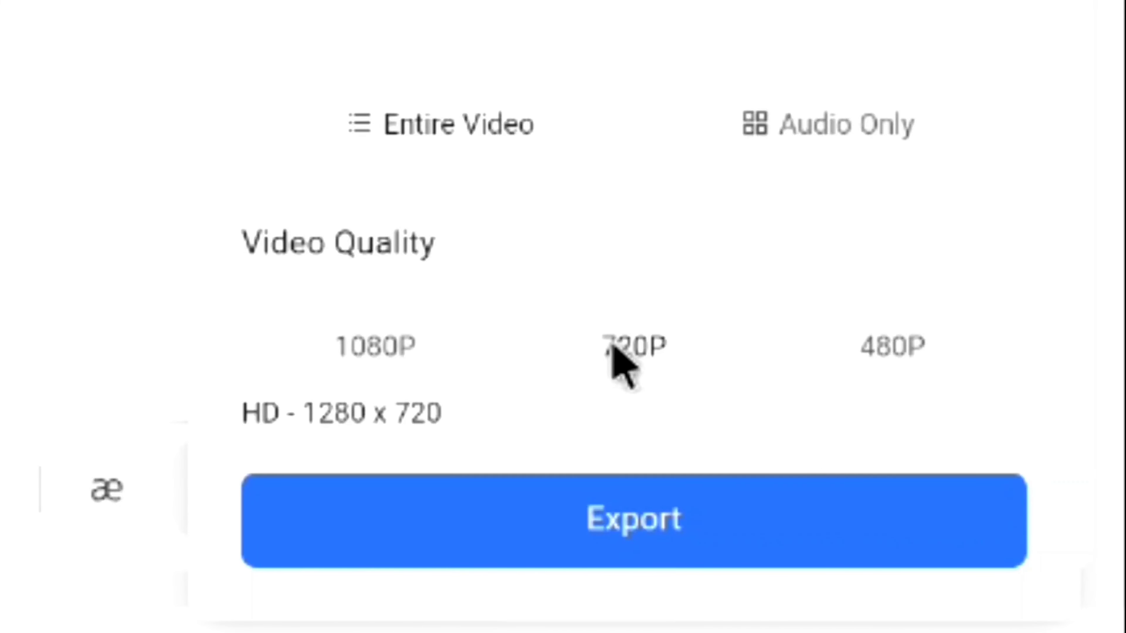